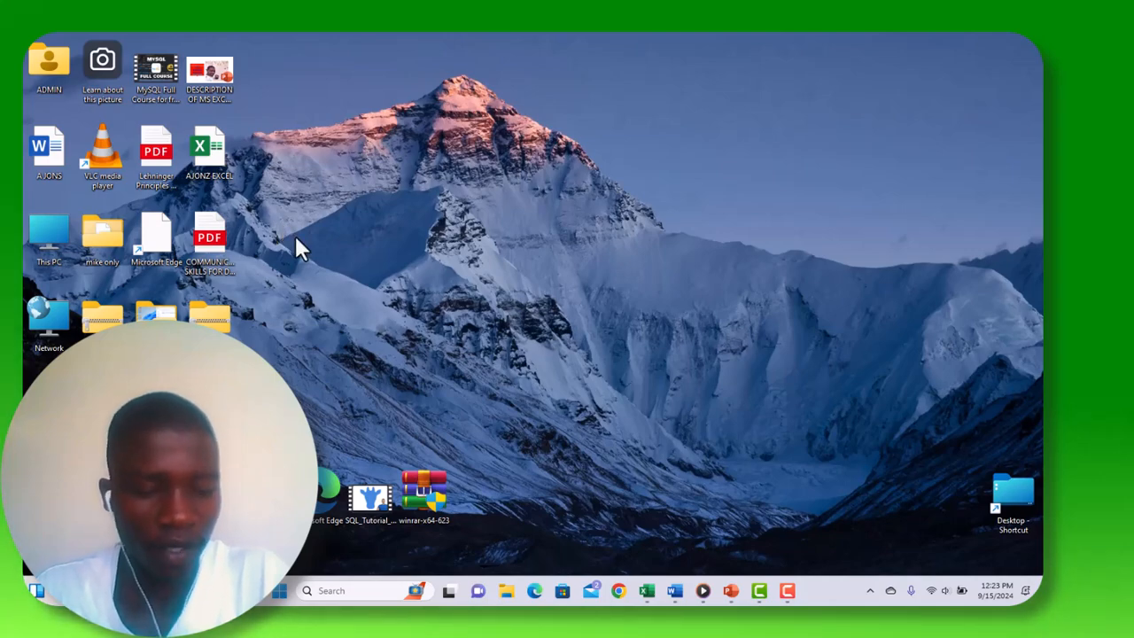
Search the system for excel, launch Excel, and maximize the new blank workbook's window.
key(super)
key(super)
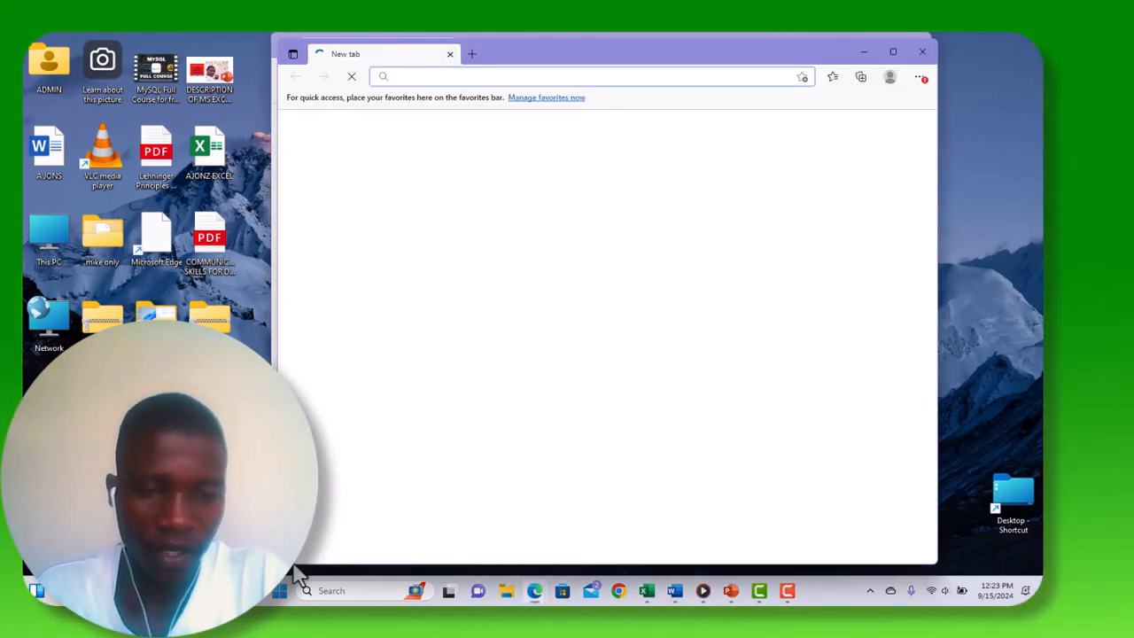
click(279, 590)
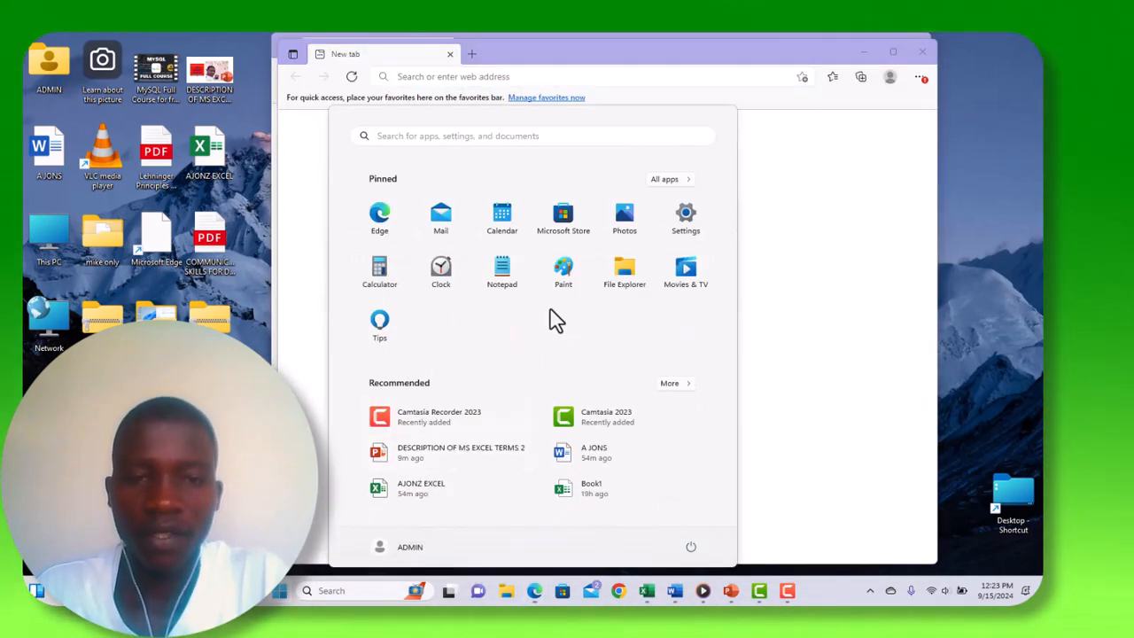
click(413, 138)
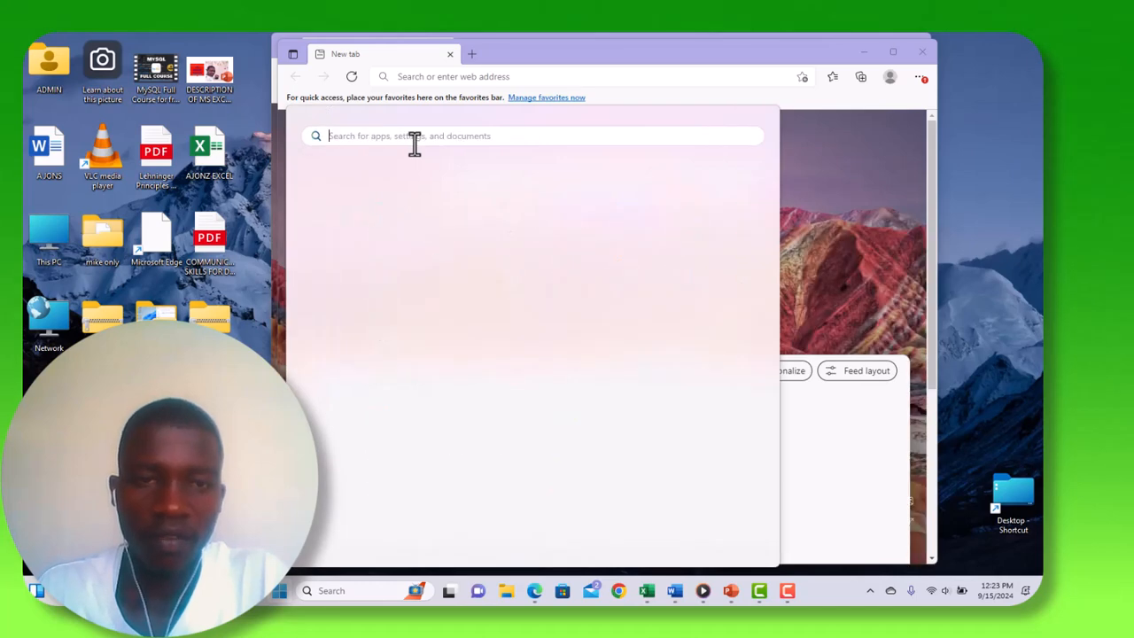
text(e)
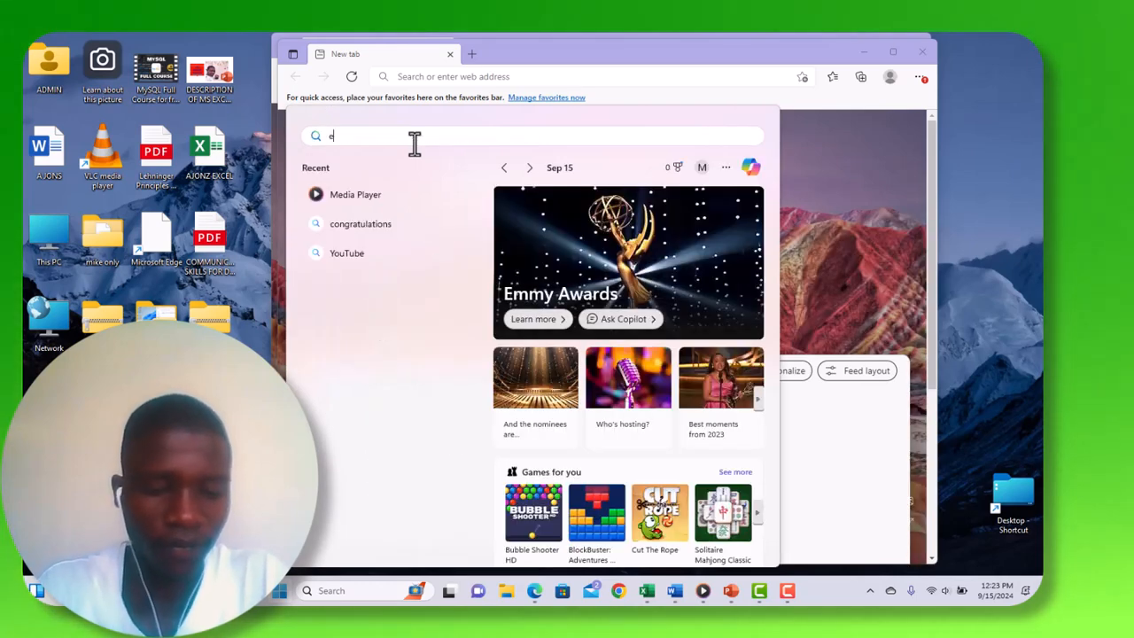
text(xcel)
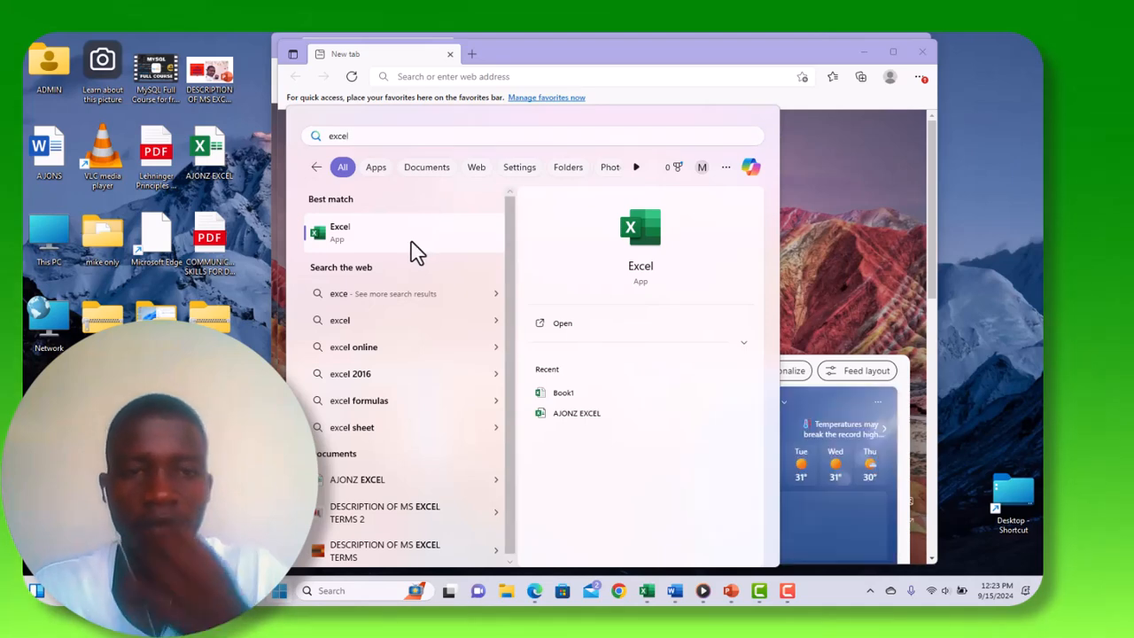
click(412, 238)
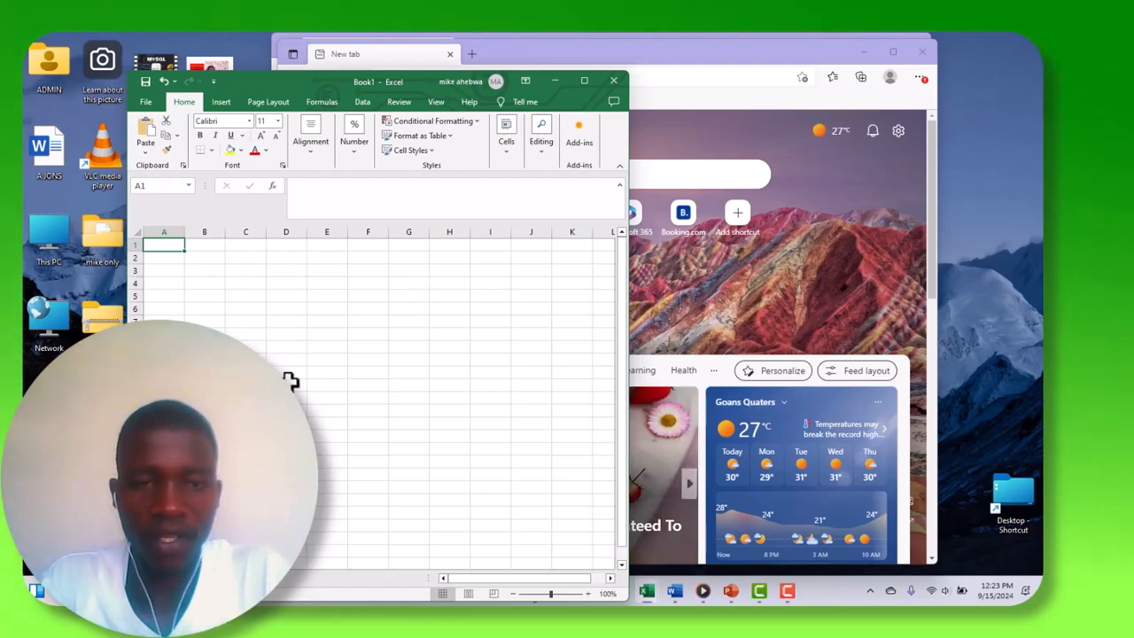
click(583, 81)
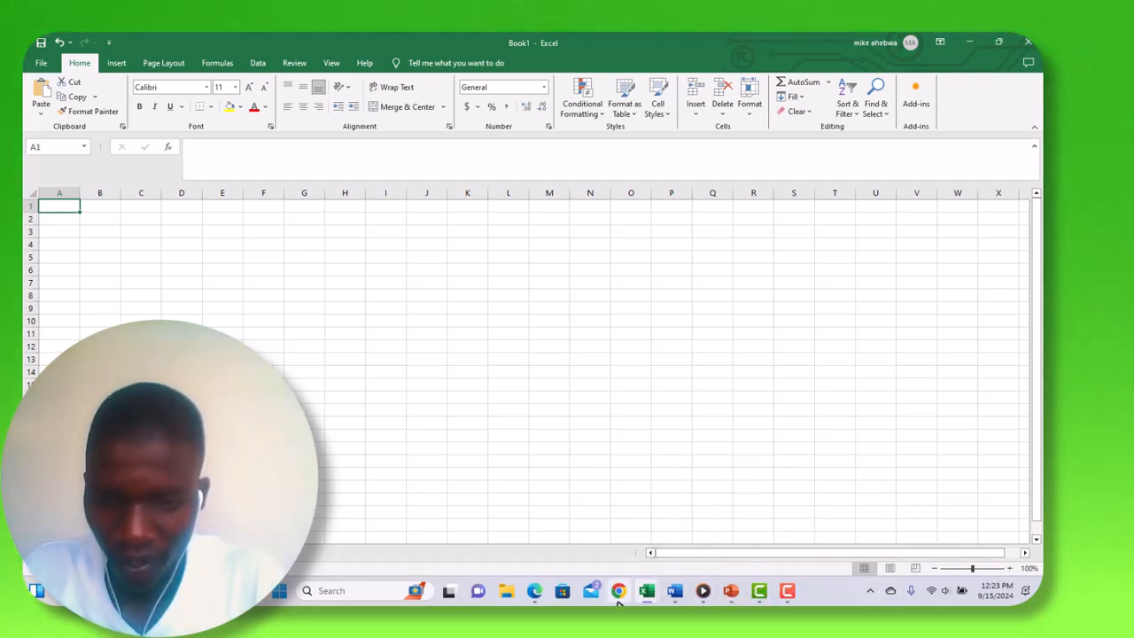
Switch to the already open AJONZ EXCEL workbook and go to its blank worksheet.
mouse_move(660, 598)
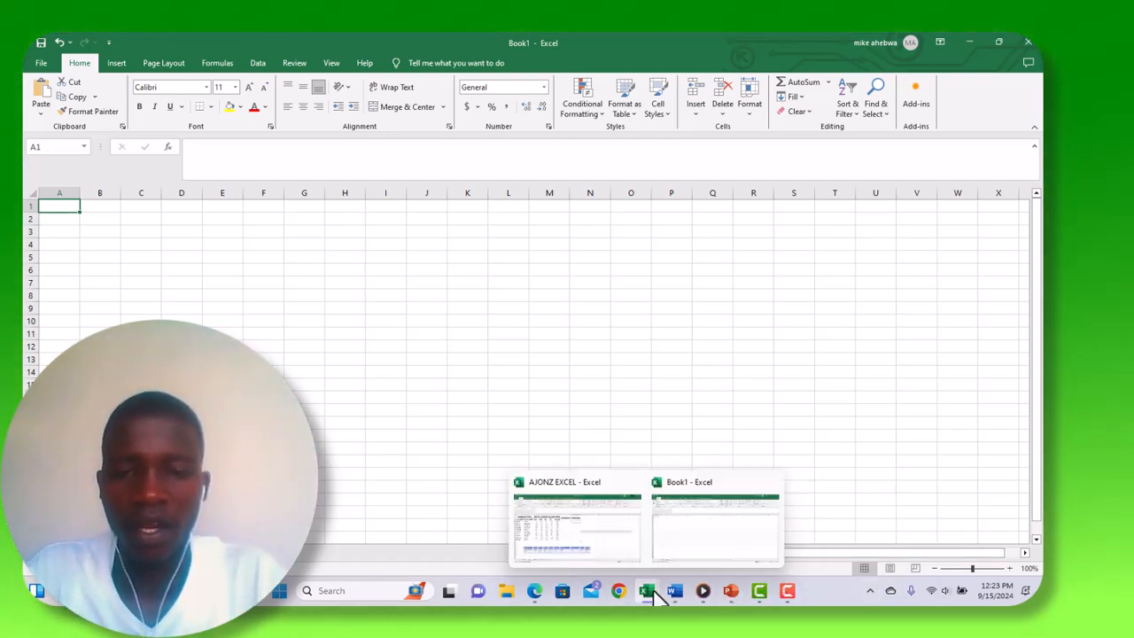
click(620, 553)
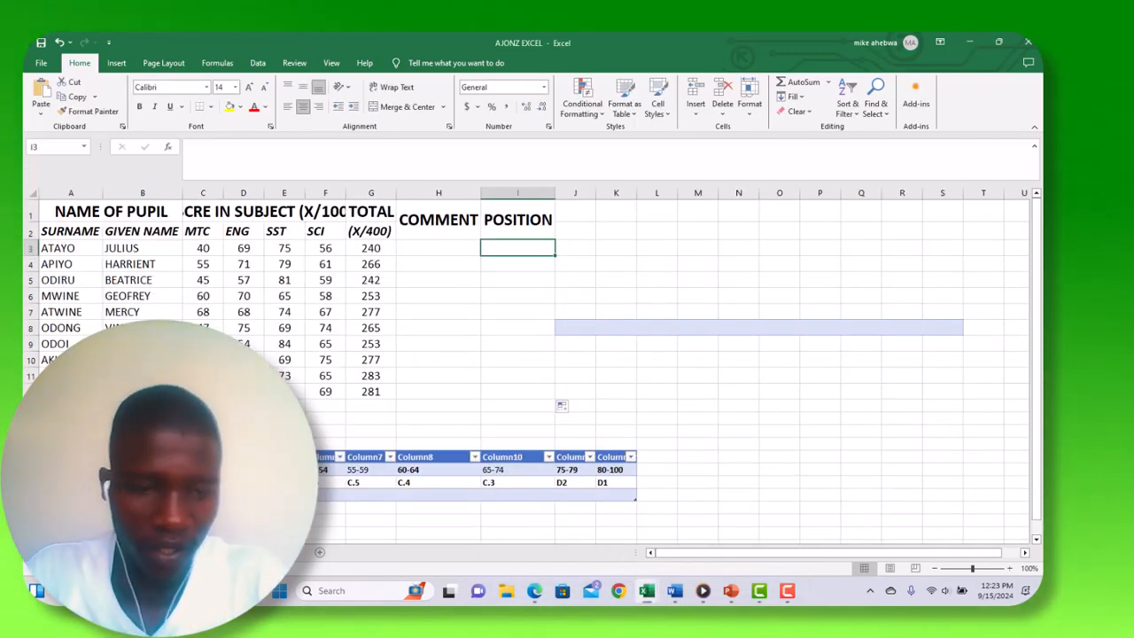
key(ctrl+Page_Down)
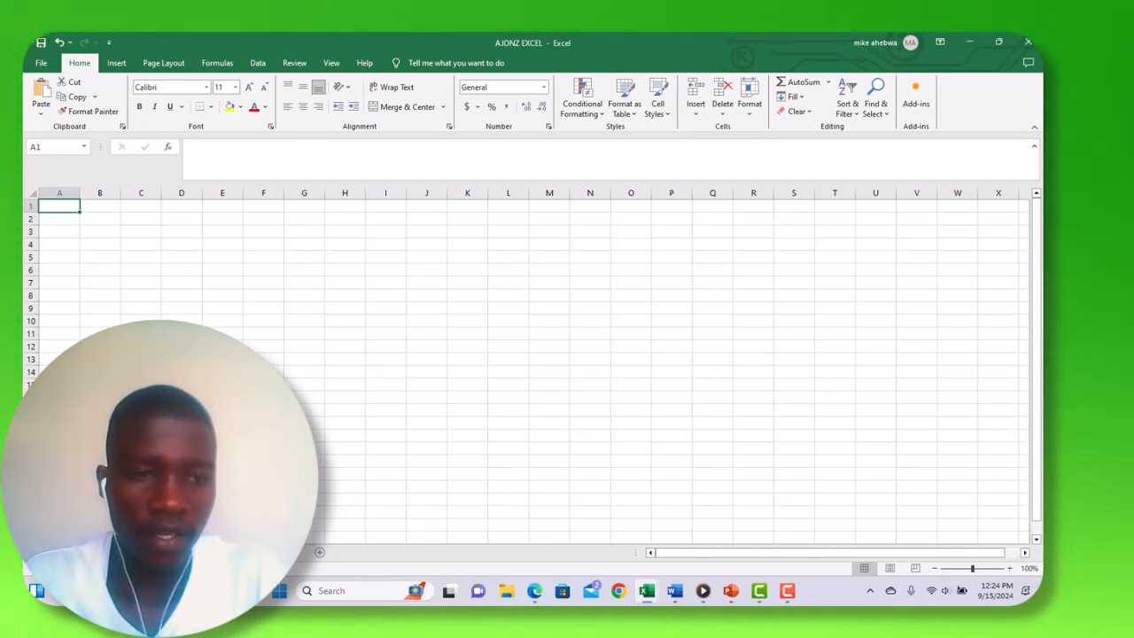
Widen column A of the blank worksheet and enter the headers NAMES in A1 and MTC in B1.
drag(81, 195, 135, 194)
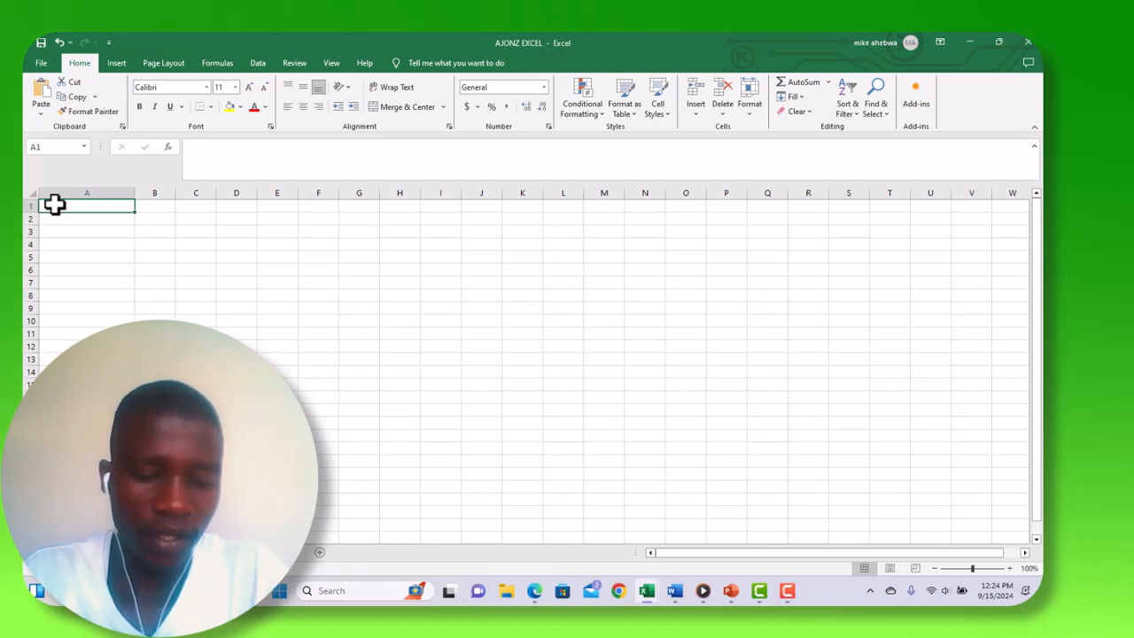
text(na)
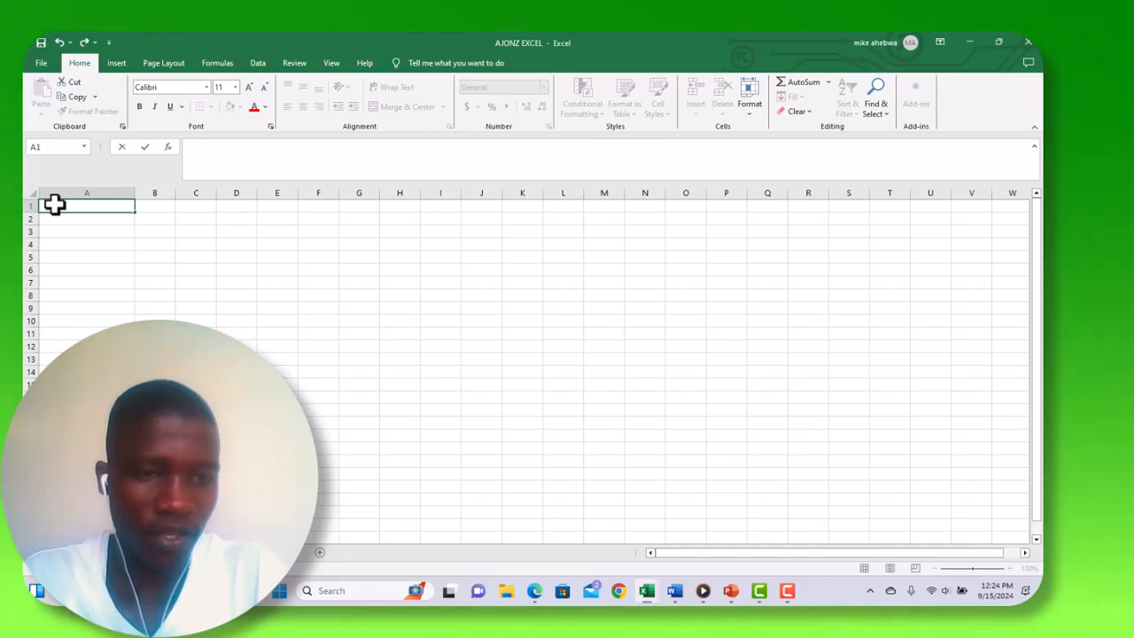
text(NAMES)
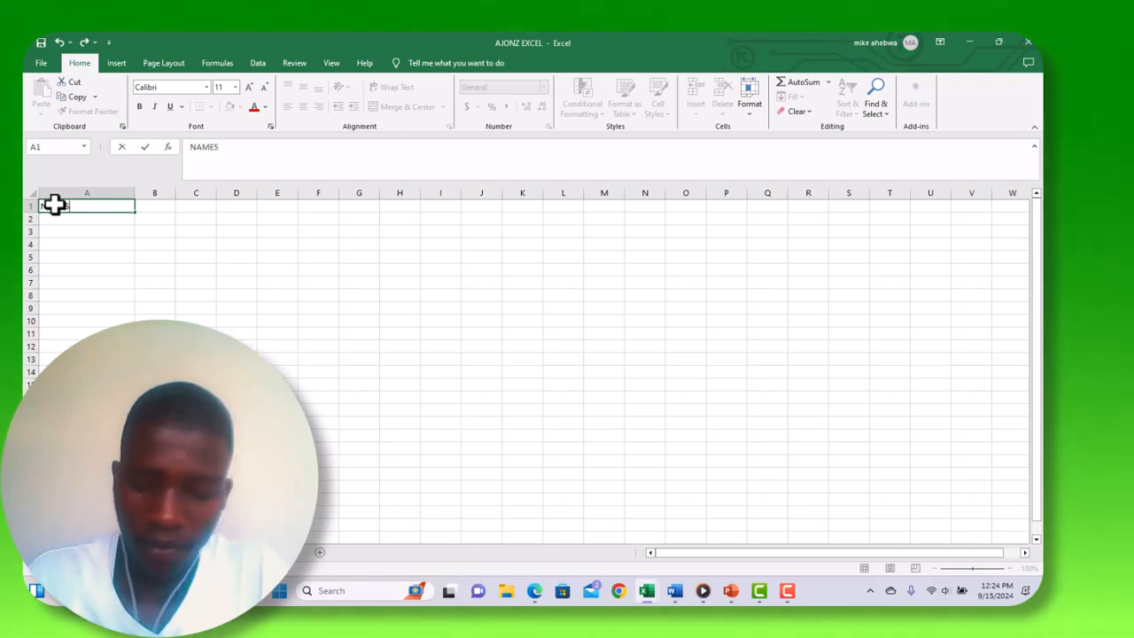
key(Tab)
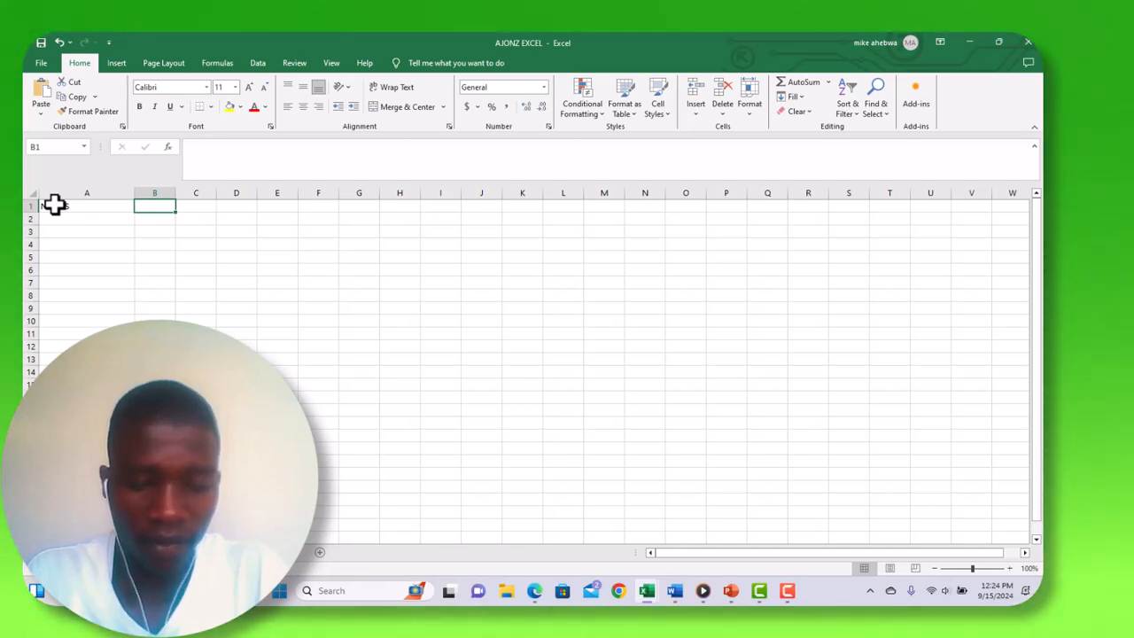
text(MTC)
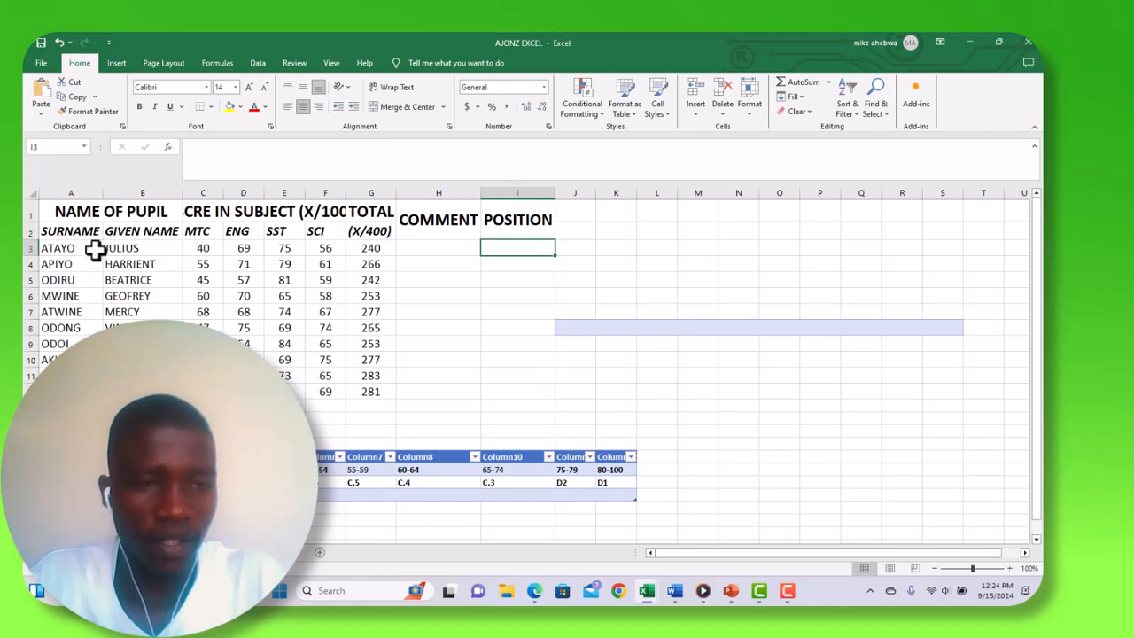
Clear the TOTAL column by deleting the SUM formula in G3 and filling the empty cell down to G12.
click(371, 247)
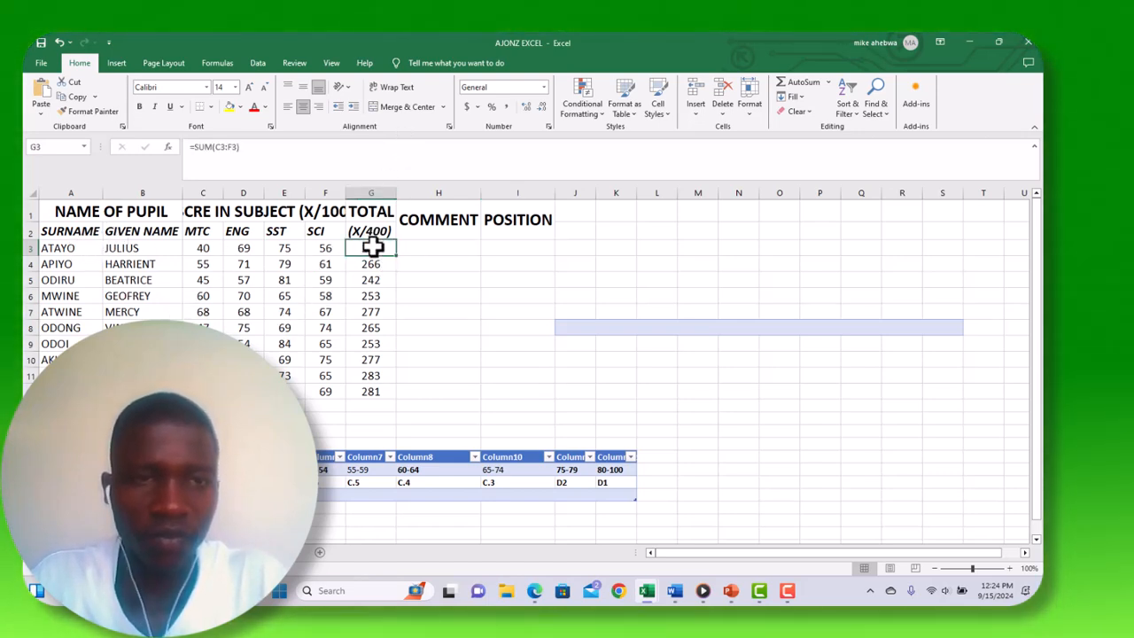
click(239, 147)
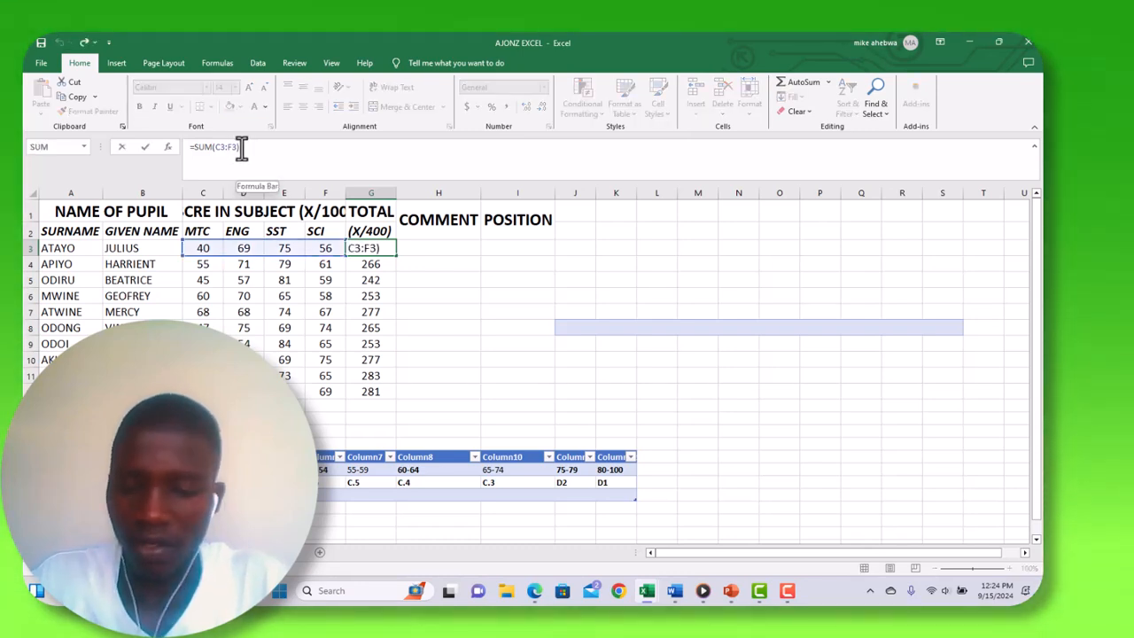
key(BackSpace)
key(BackSpace)
key(BackSpace)
key(BackSpace)
key(BackSpace)
key(BackSpace)
key(BackSpace)
key(BackSpace)
key(BackSpace)
key(BackSpace)
key(BackSpace)
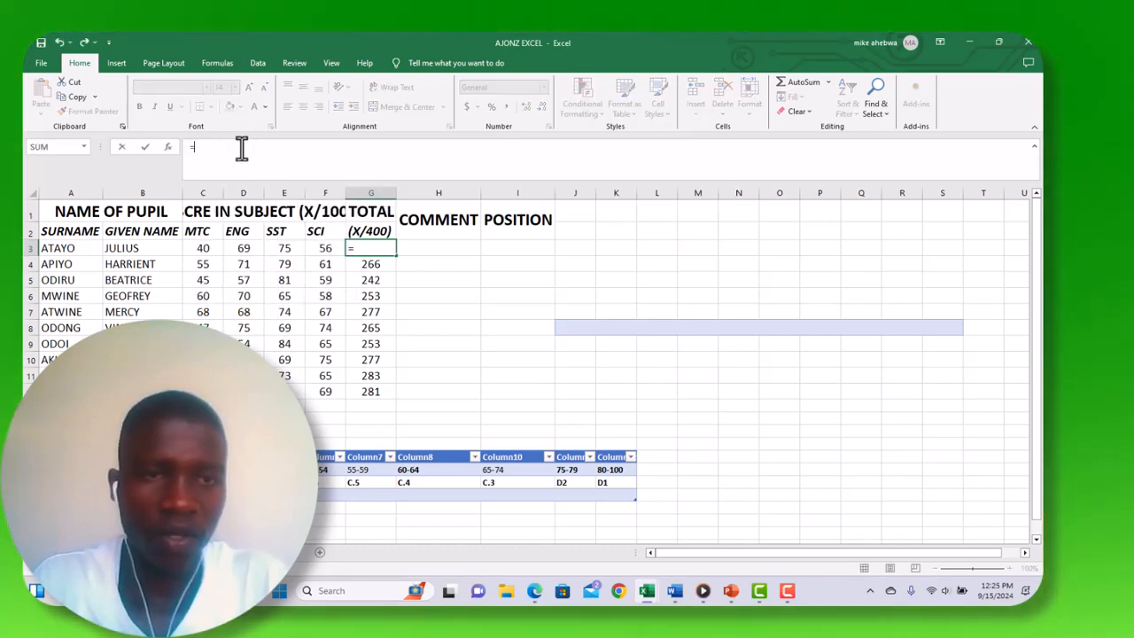
key(Return)
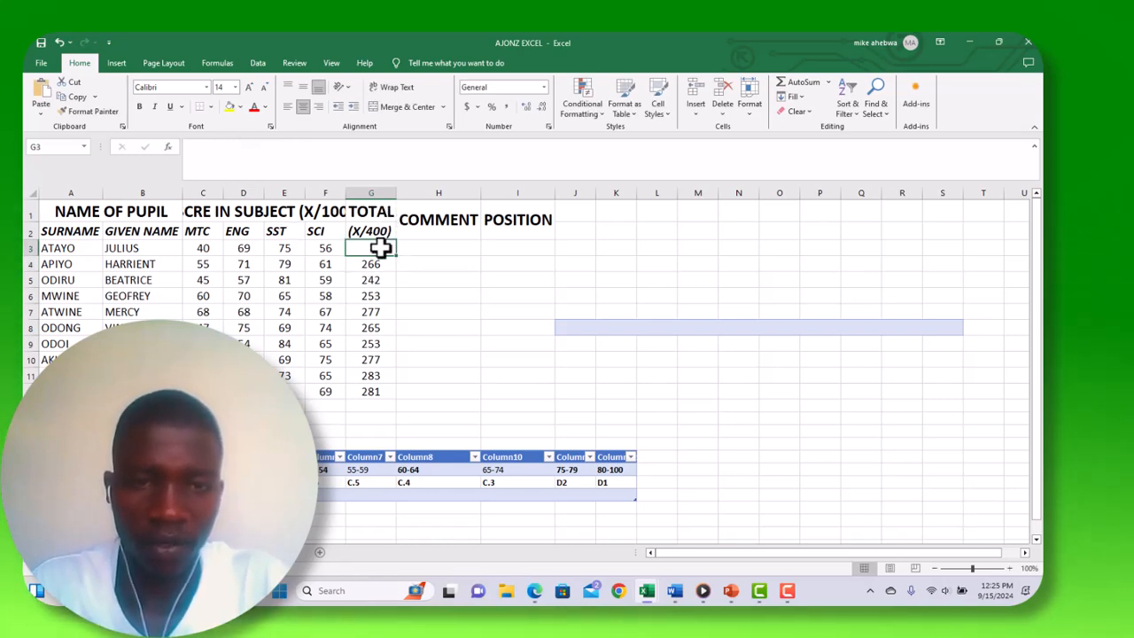
drag(396, 257, 399, 399)
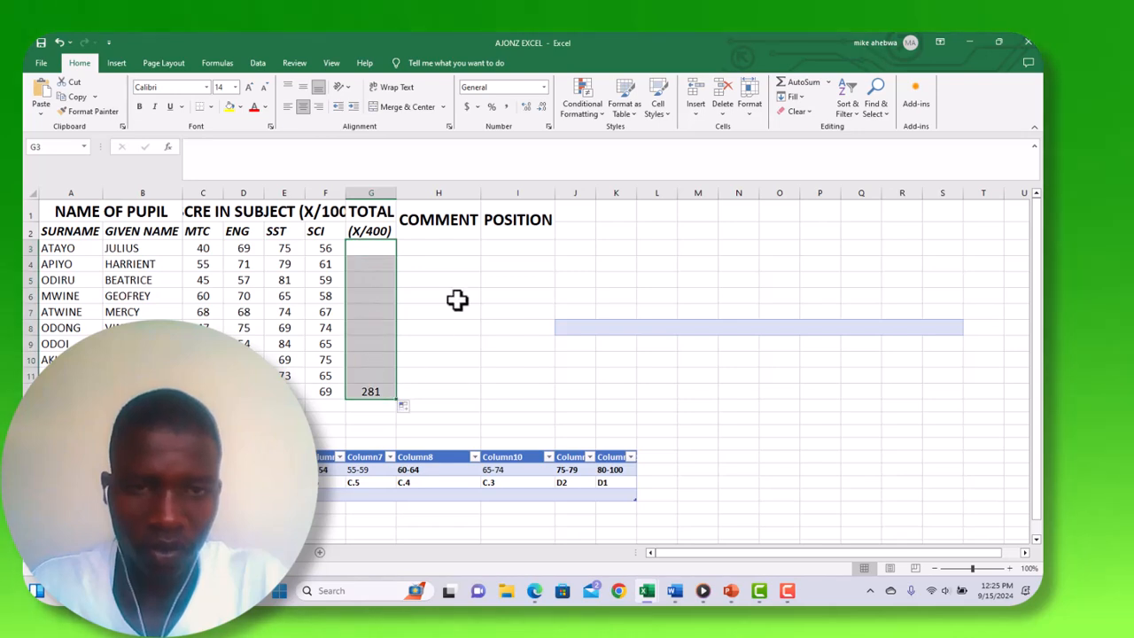
click(436, 248)
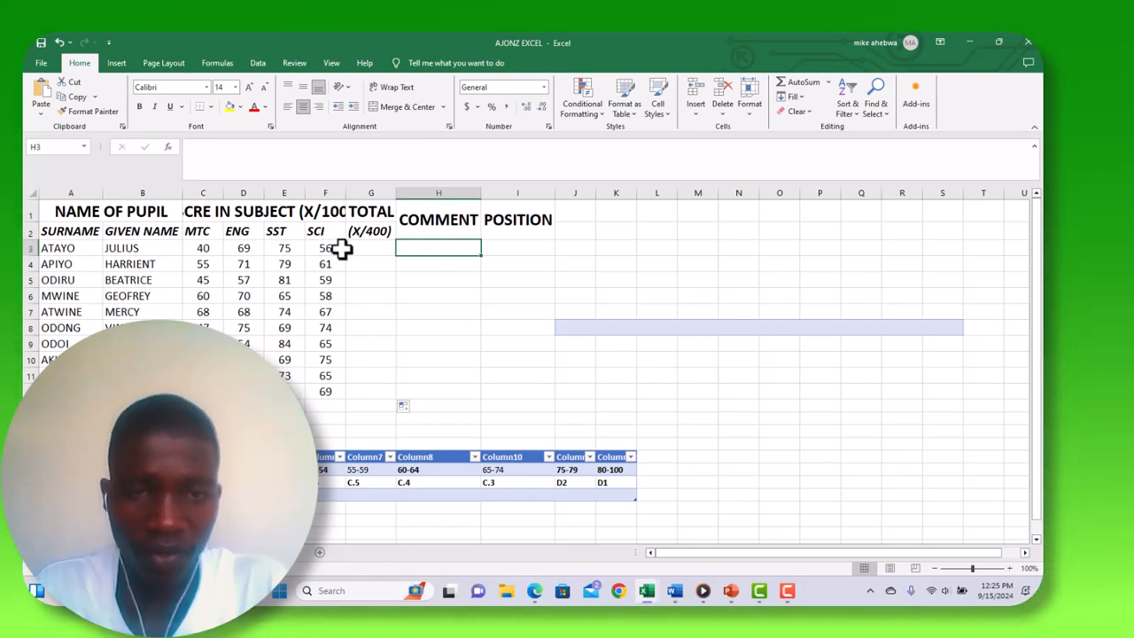
Widen column F of the pupils' table until the subject scores heading above it fits in full.
click(371, 249)
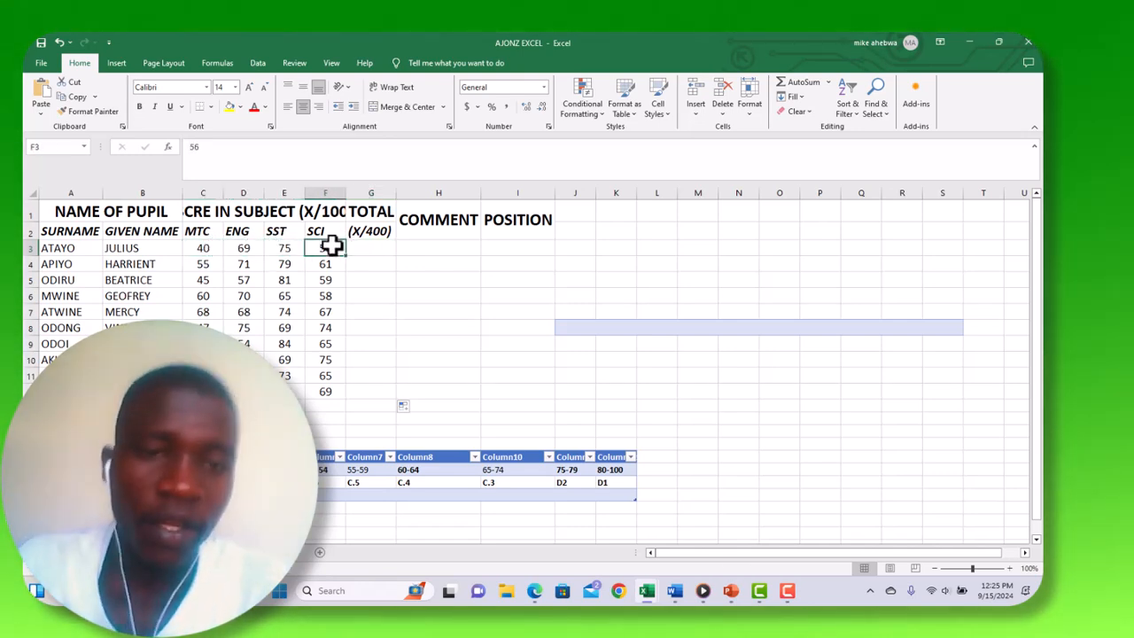
drag(347, 192, 352, 193)
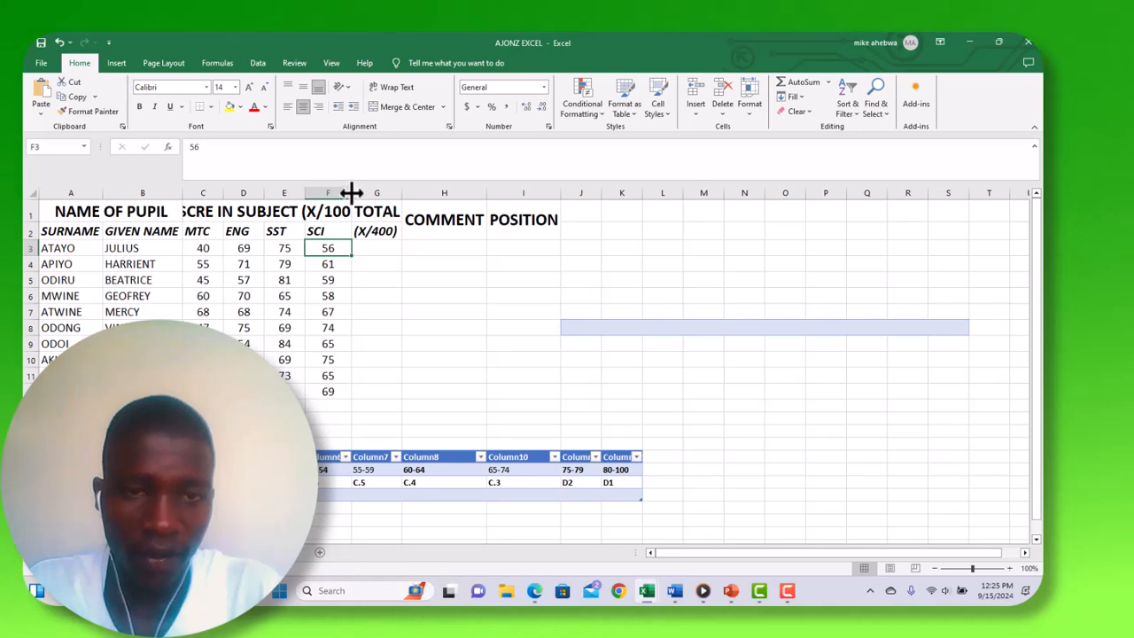
drag(352, 192, 358, 192)
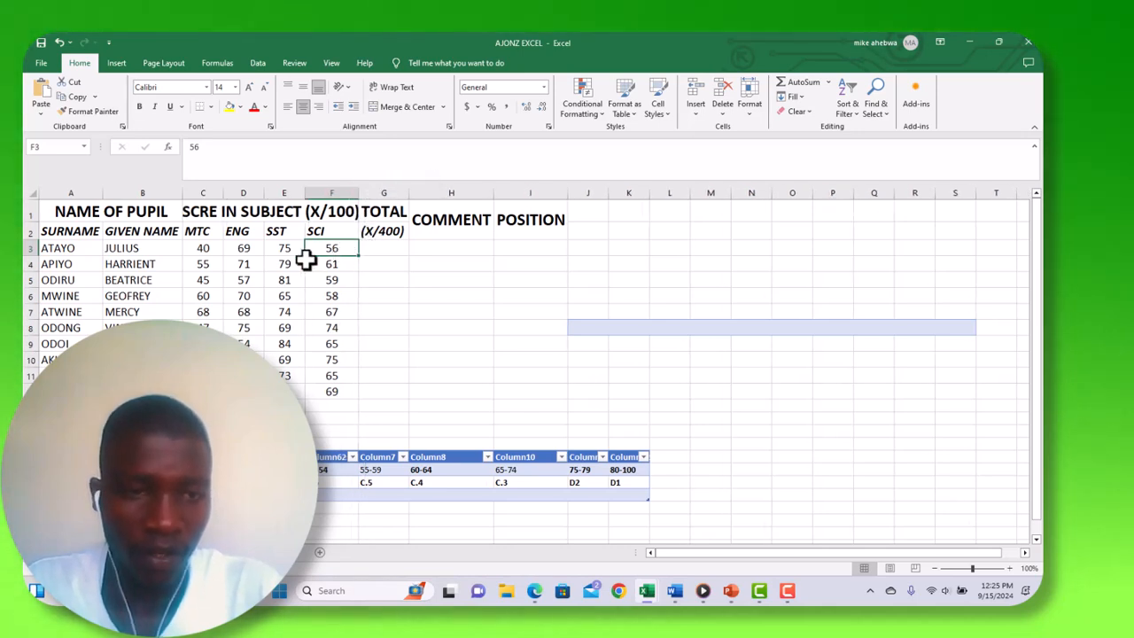
Total the first pupil's four subject scores in G3 with the formula =SUM(C3:F3).
click(393, 249)
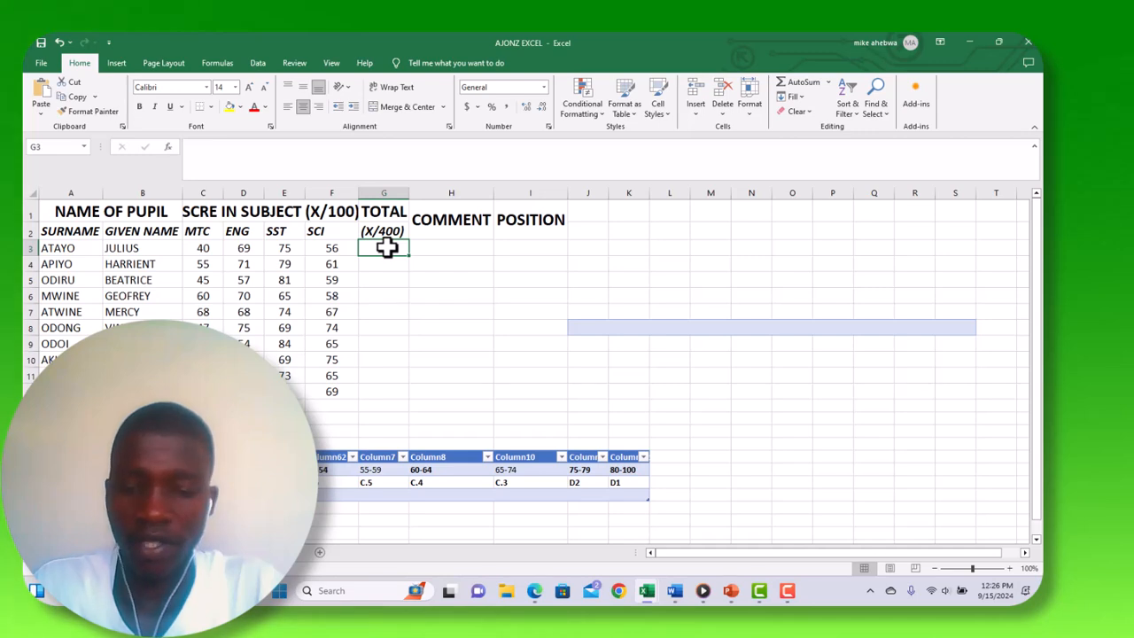
text(=)
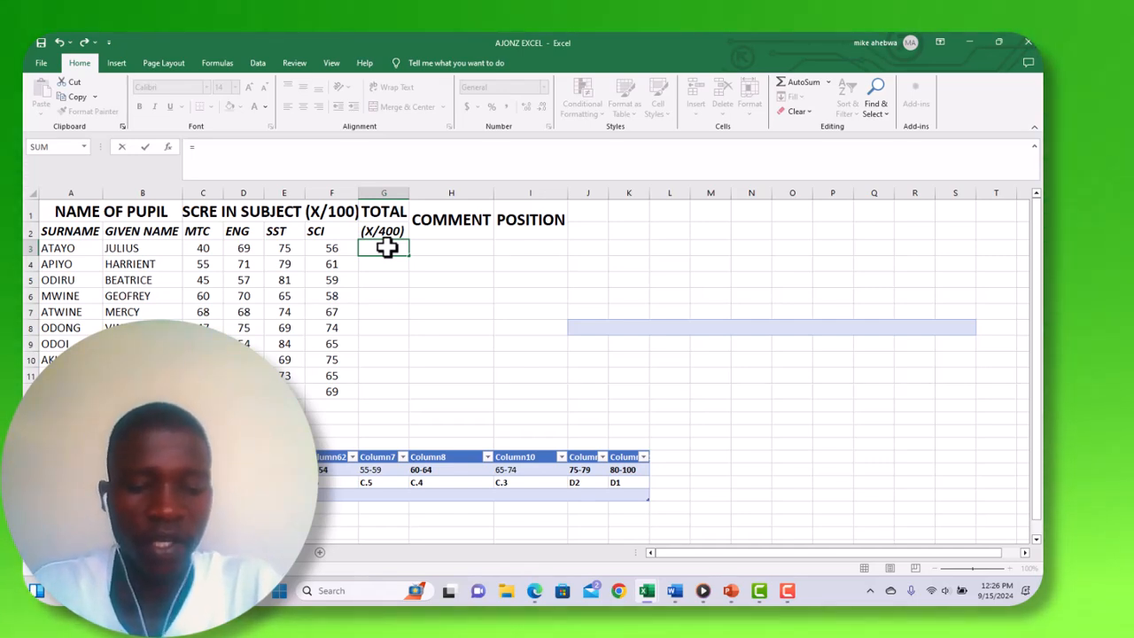
text(SUM)
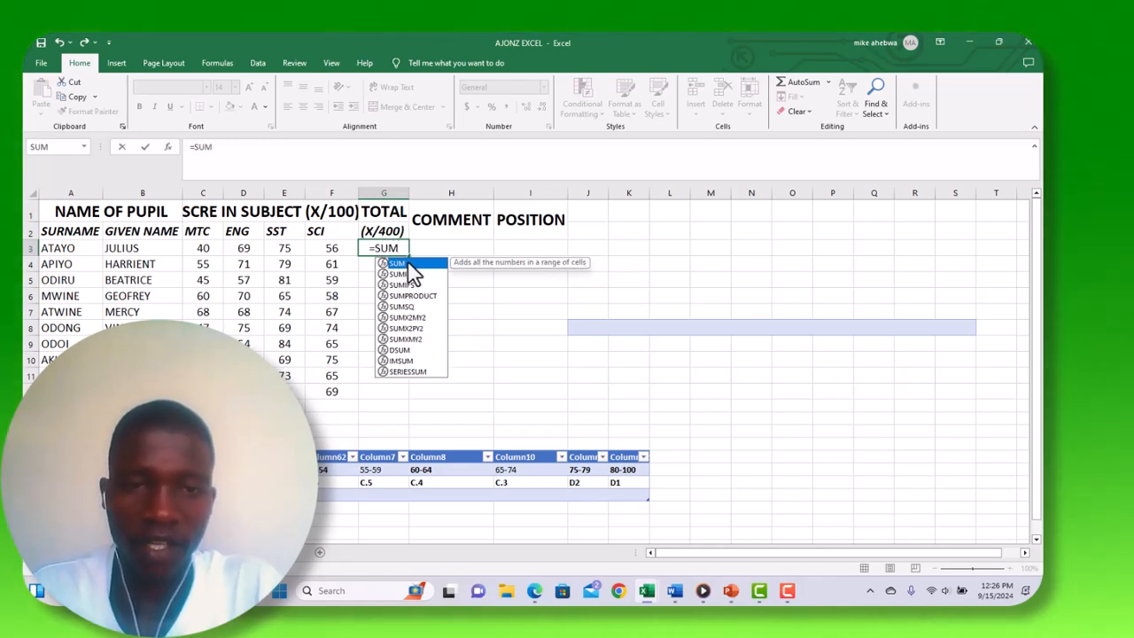
double_click(407, 264)
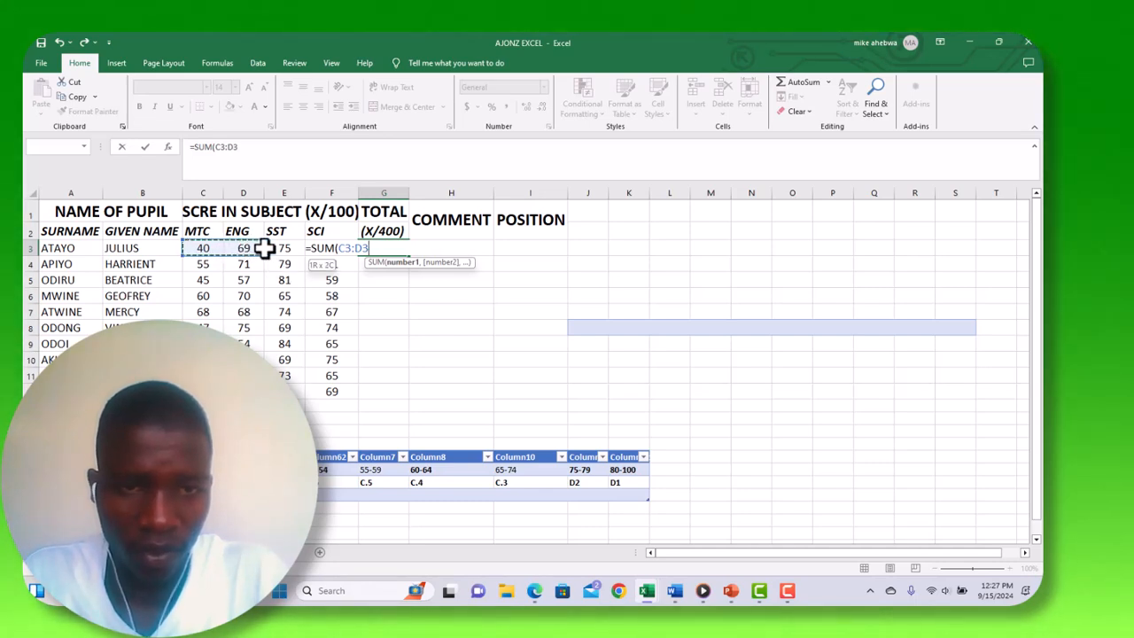
drag(283, 248, 302, 249)
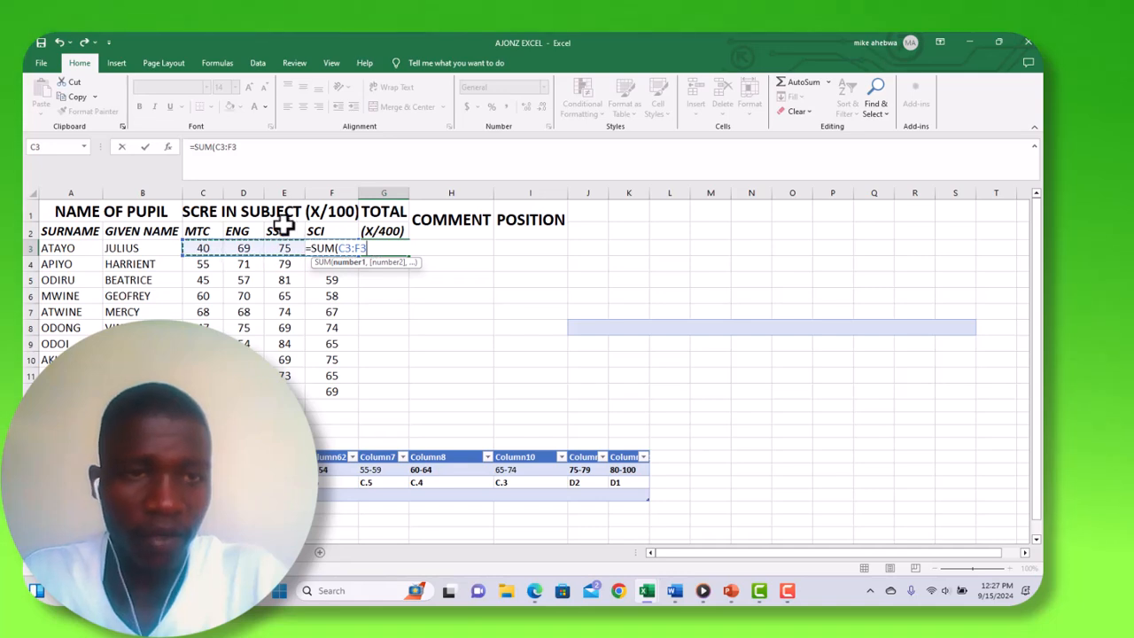
click(242, 147)
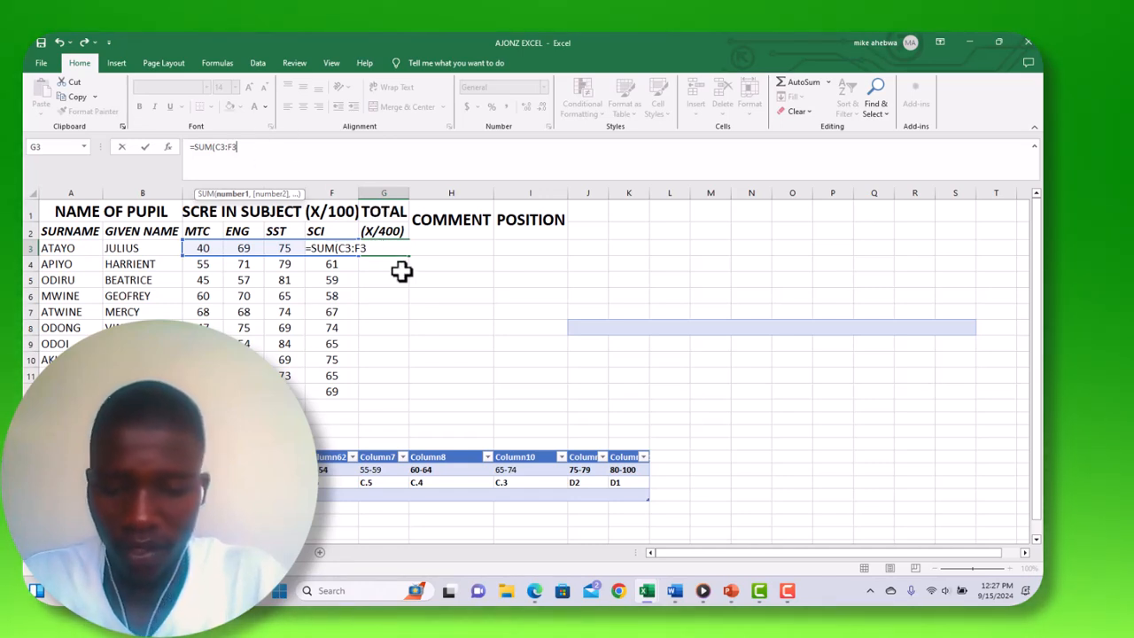
text())
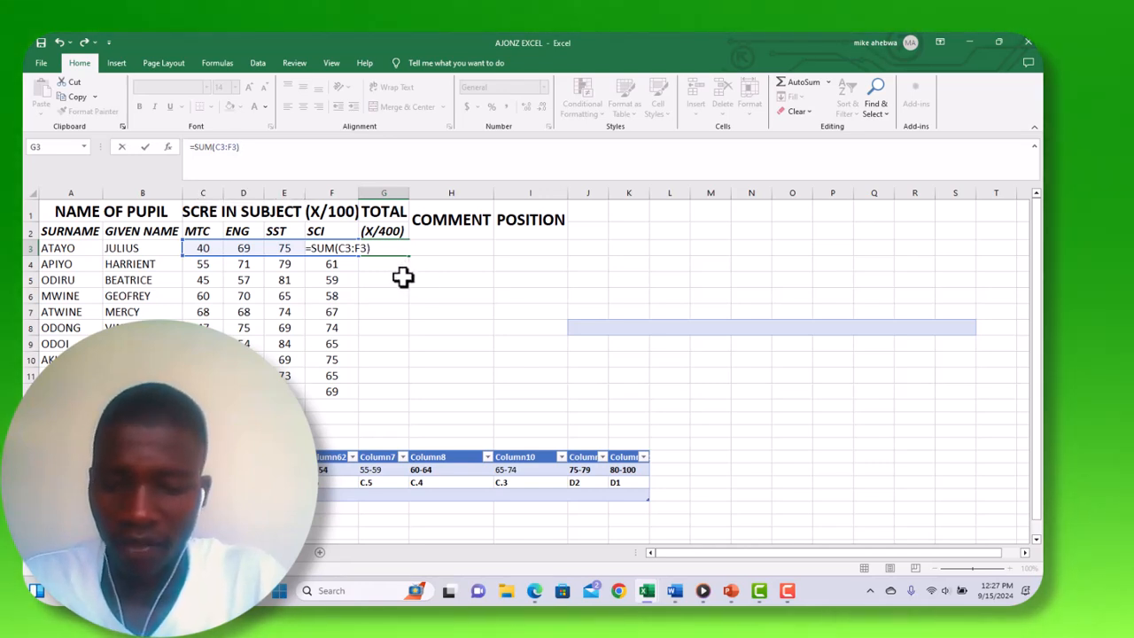
key(Return)
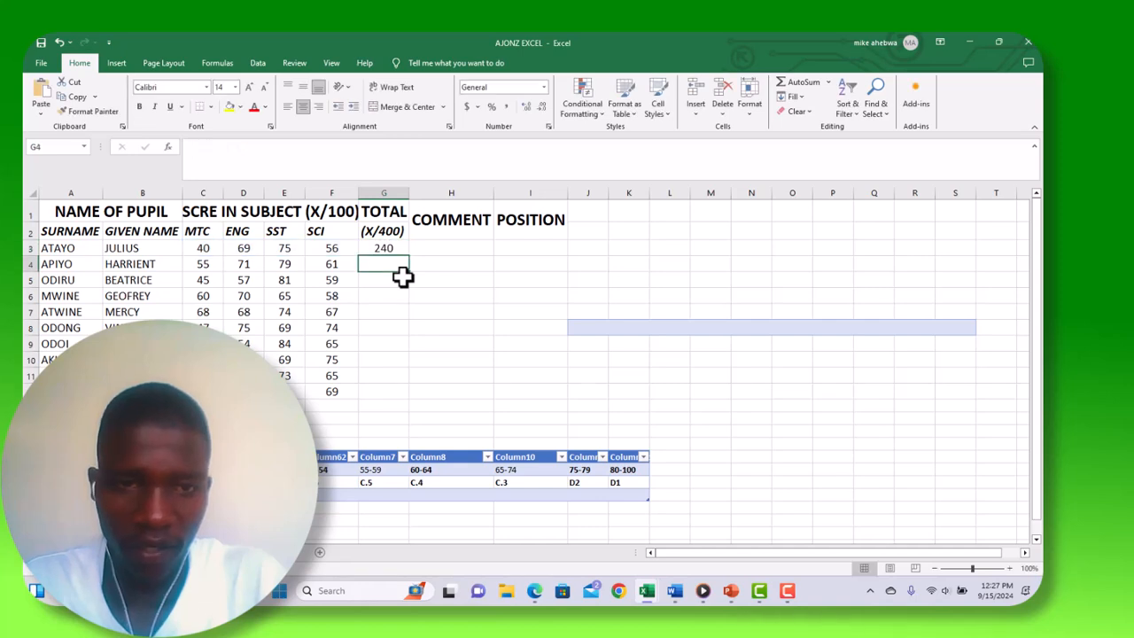
click(397, 249)
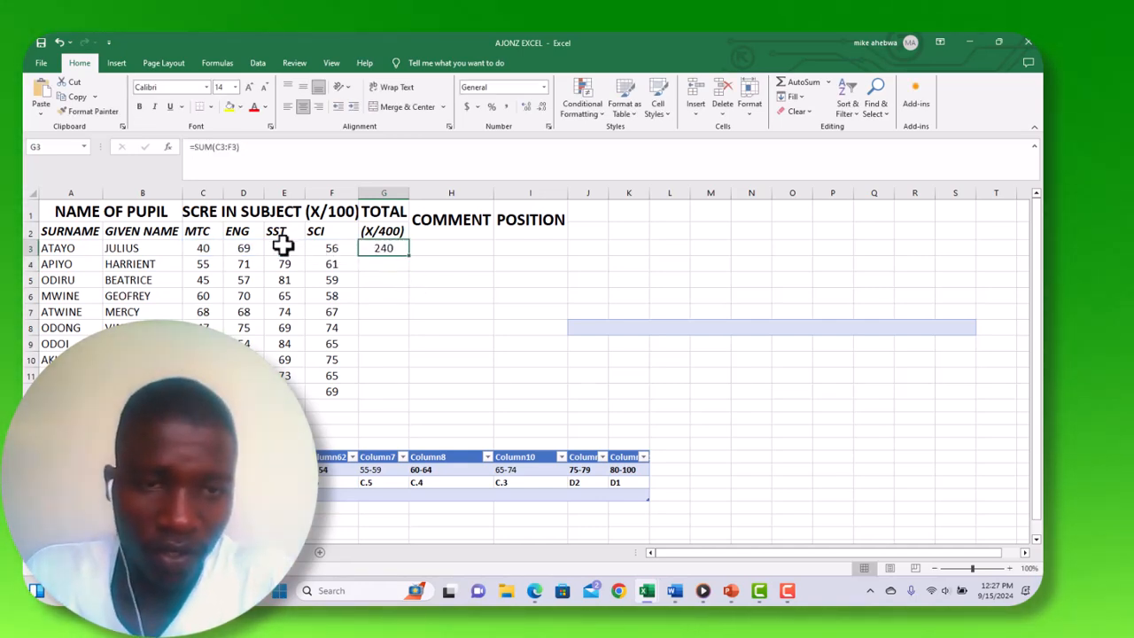
click(213, 249)
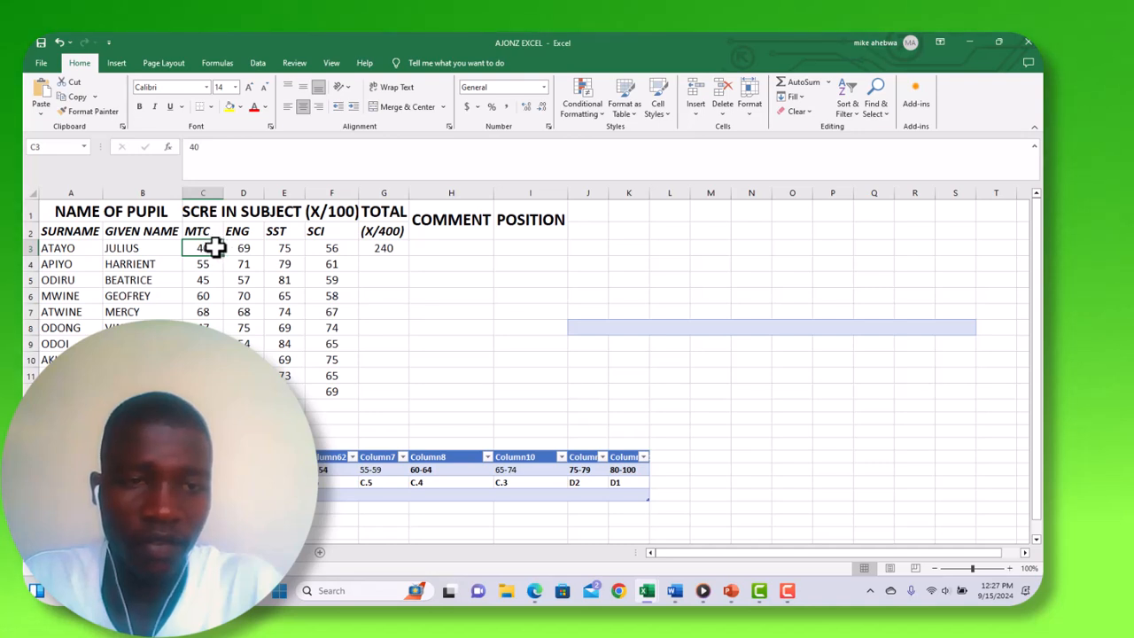
click(229, 248)
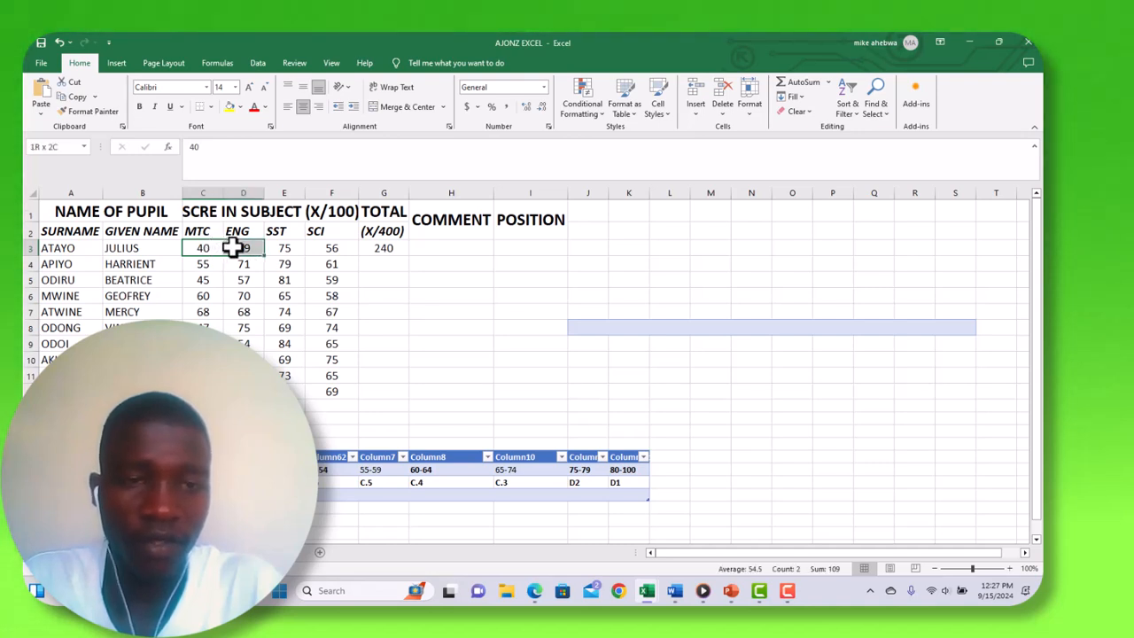
click(278, 248)
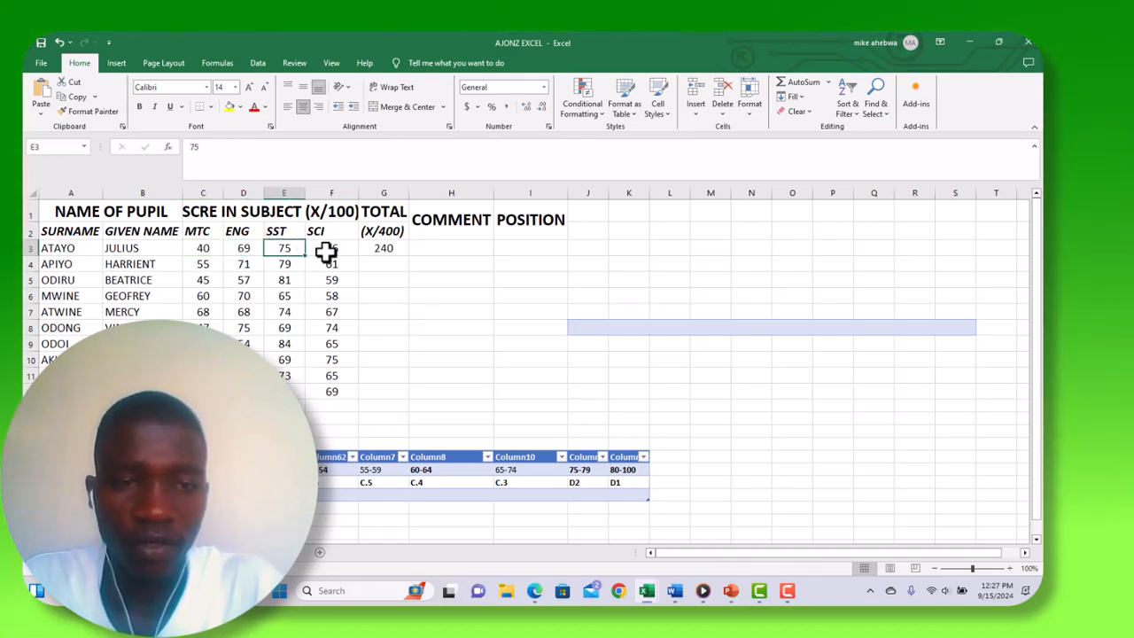
click(327, 251)
Fill the SUM formula in G3 down the TOTAL column through G12 for the remaining pupils.
click(376, 248)
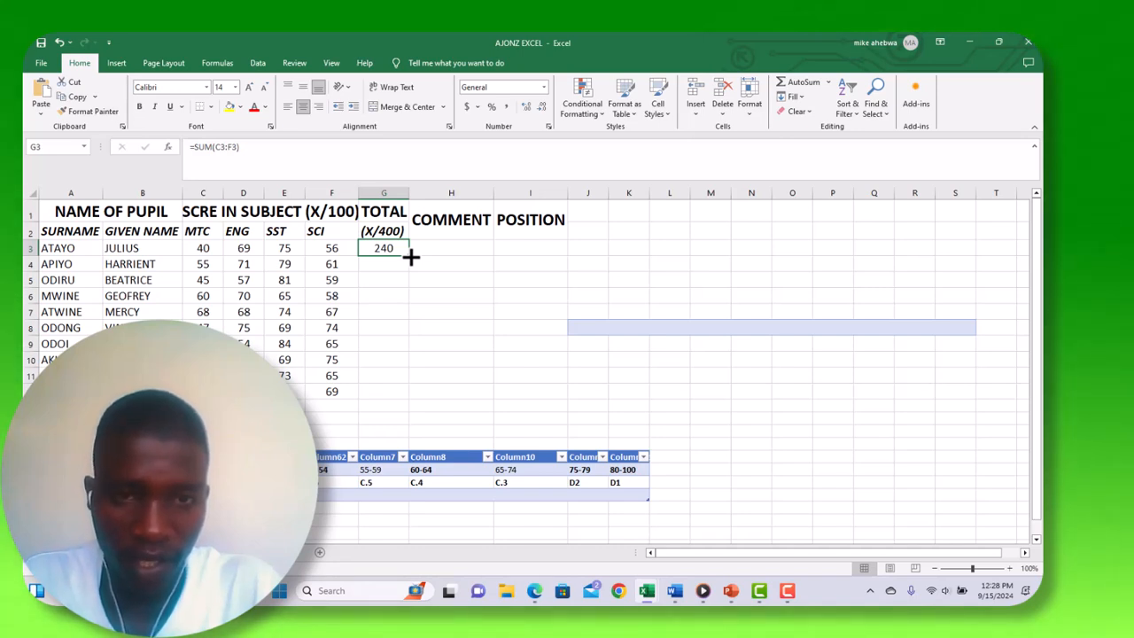
double_click(410, 256)
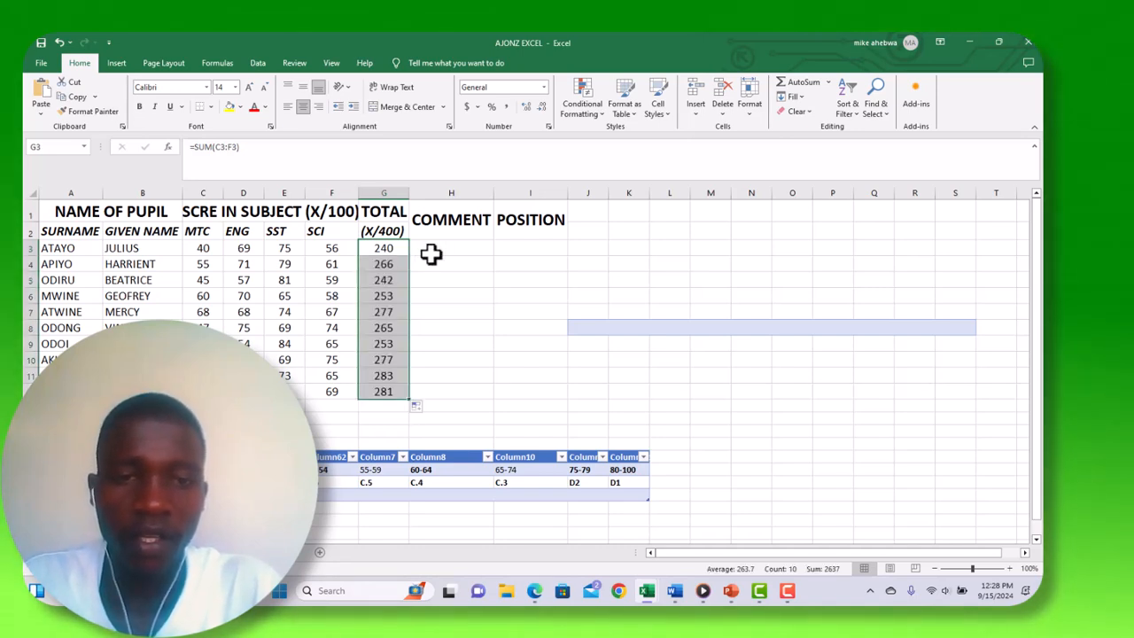
click(431, 254)
click(388, 248)
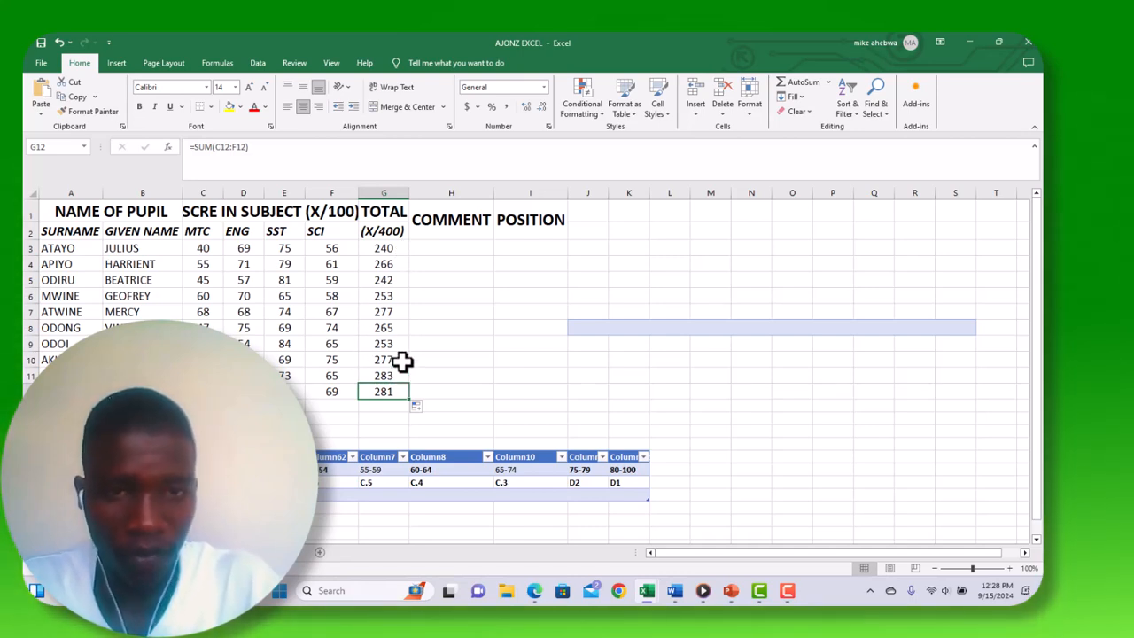
Make the entire TOTAL column G bold.
click(383, 192)
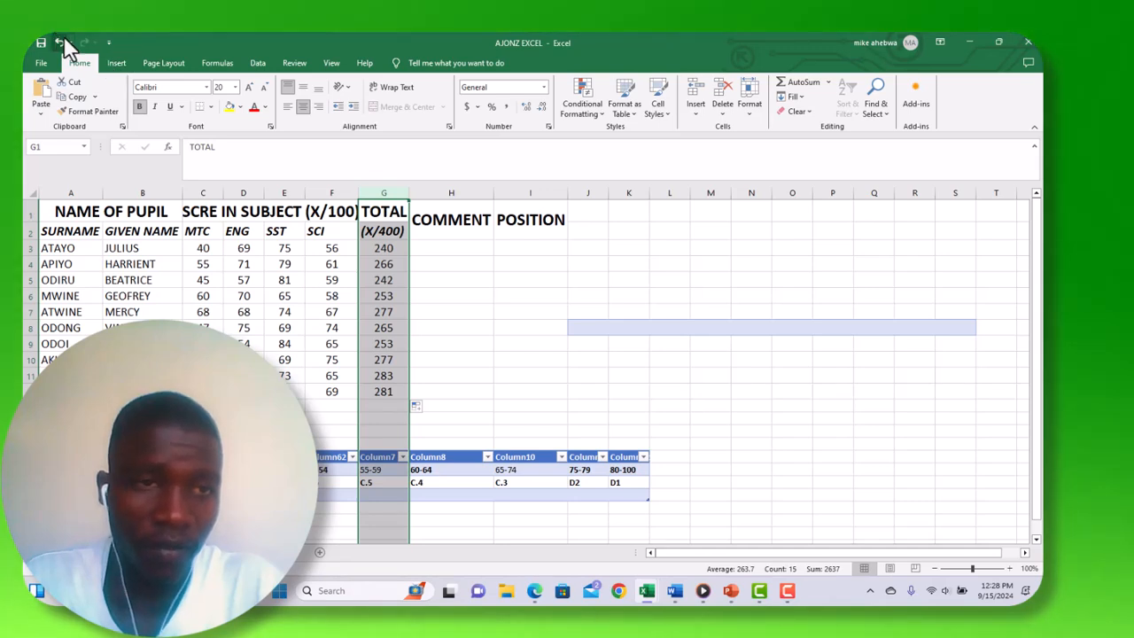
click(139, 108)
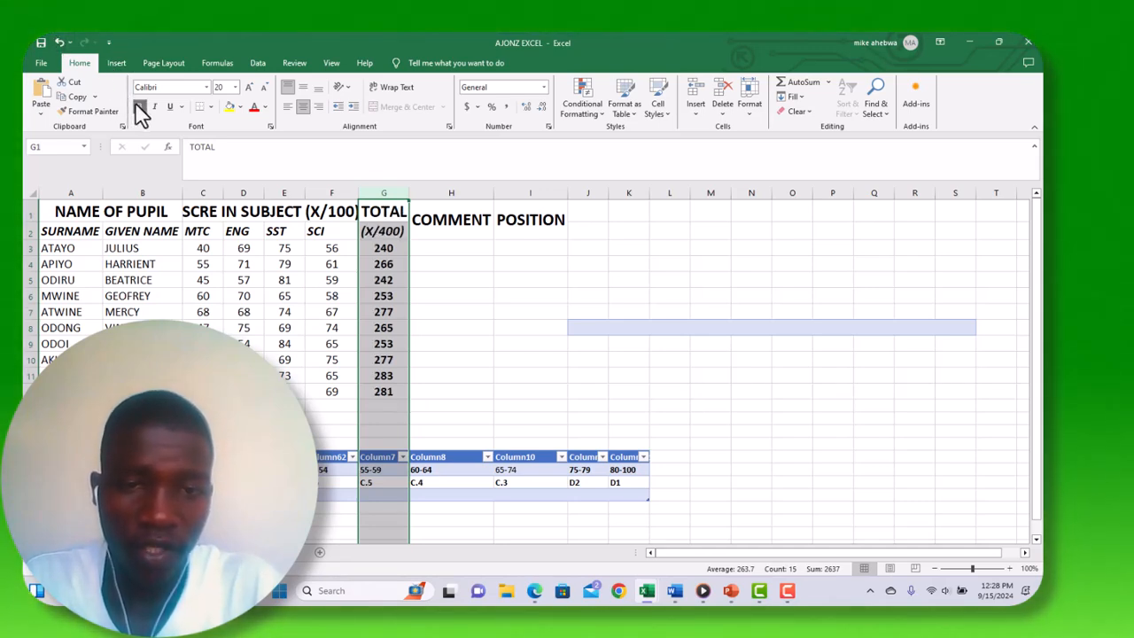
click(446, 250)
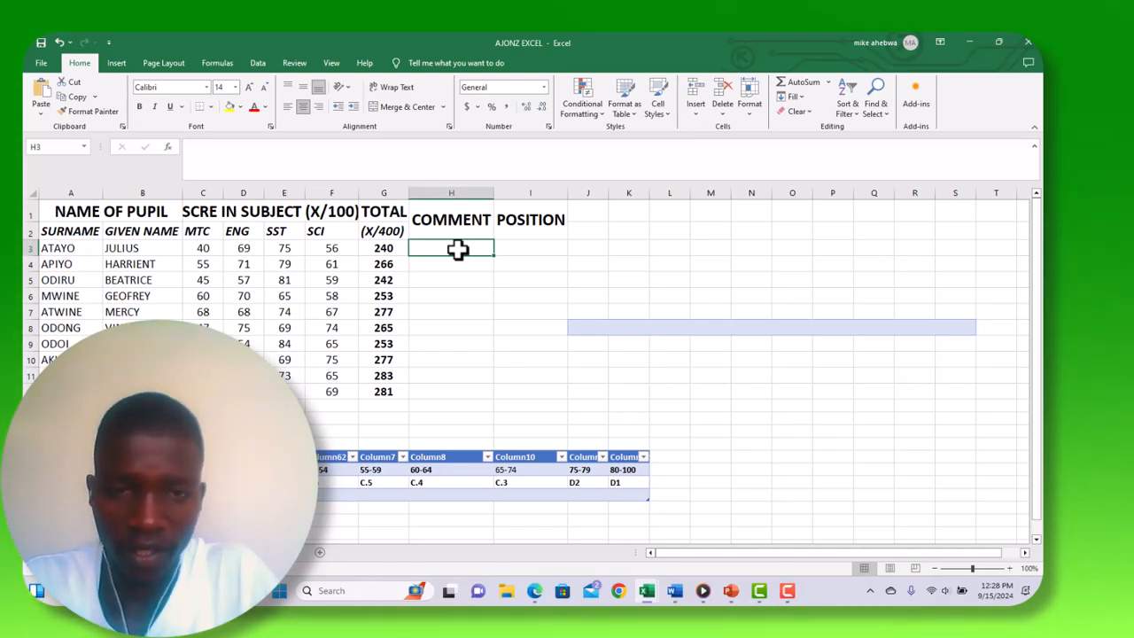
Start a RANK formula in I3 that ranks the total in G3 against the range G3:G12.
click(507, 250)
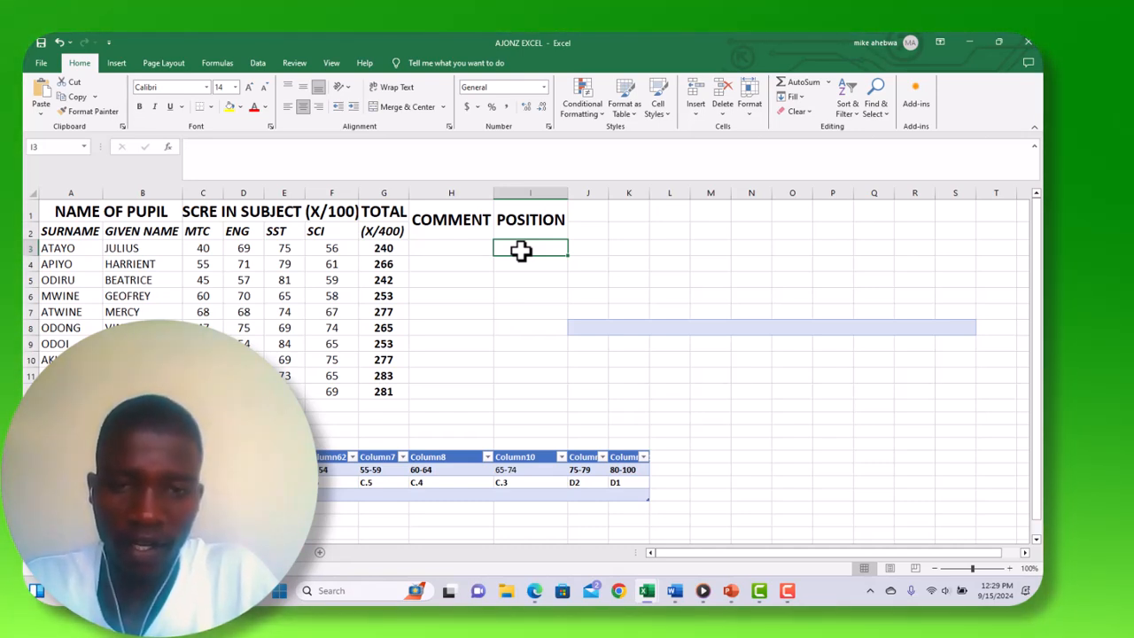
text(=)
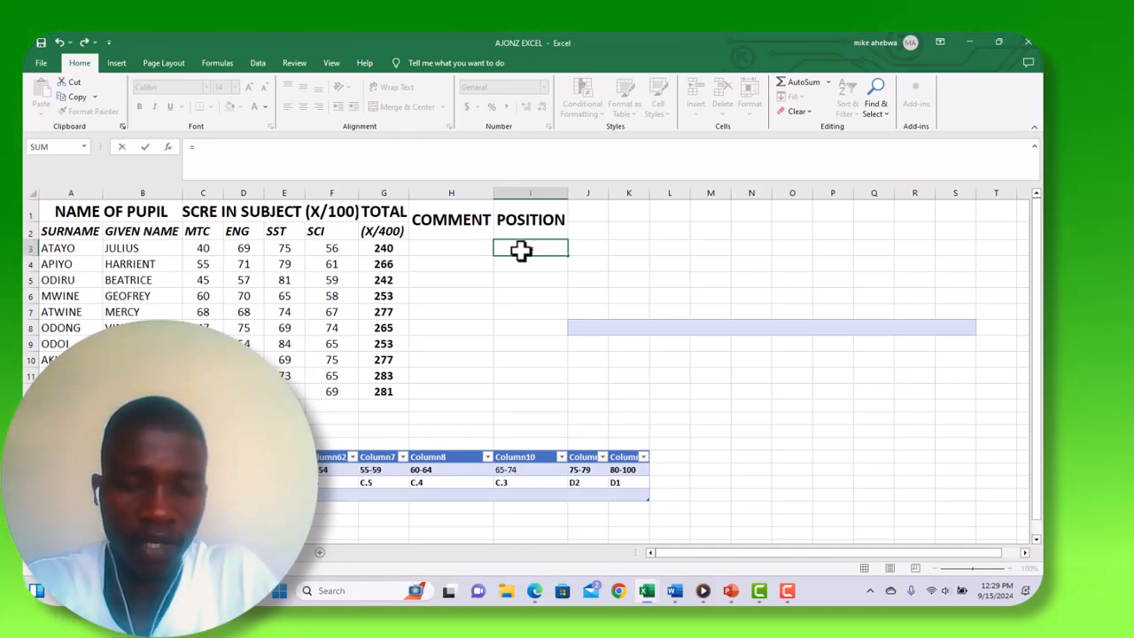
text(RANK)
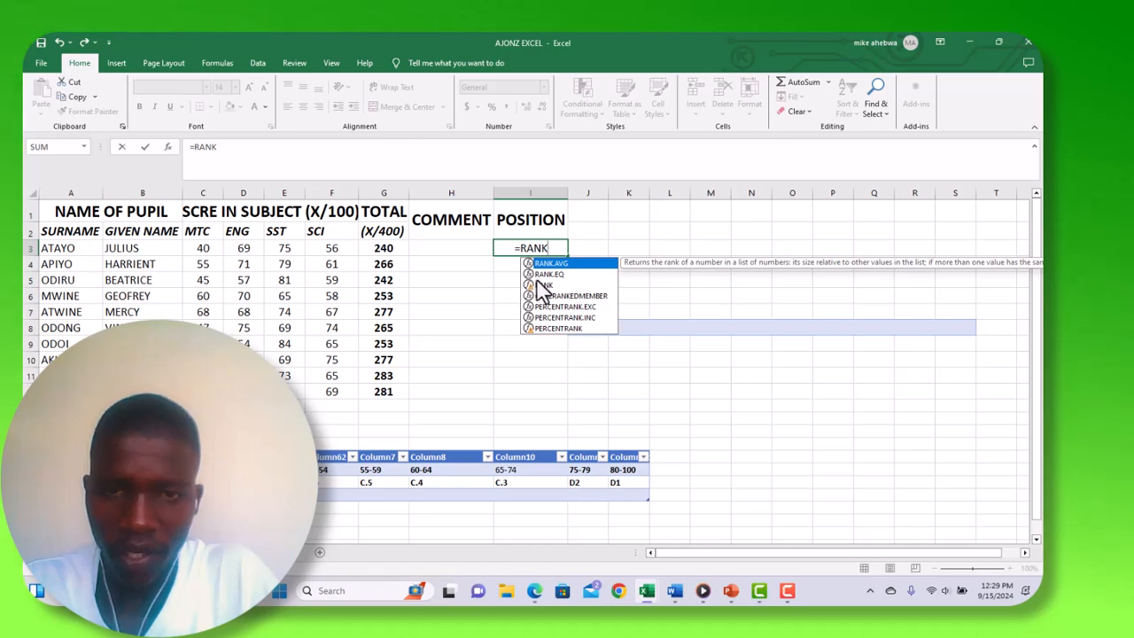
double_click(539, 284)
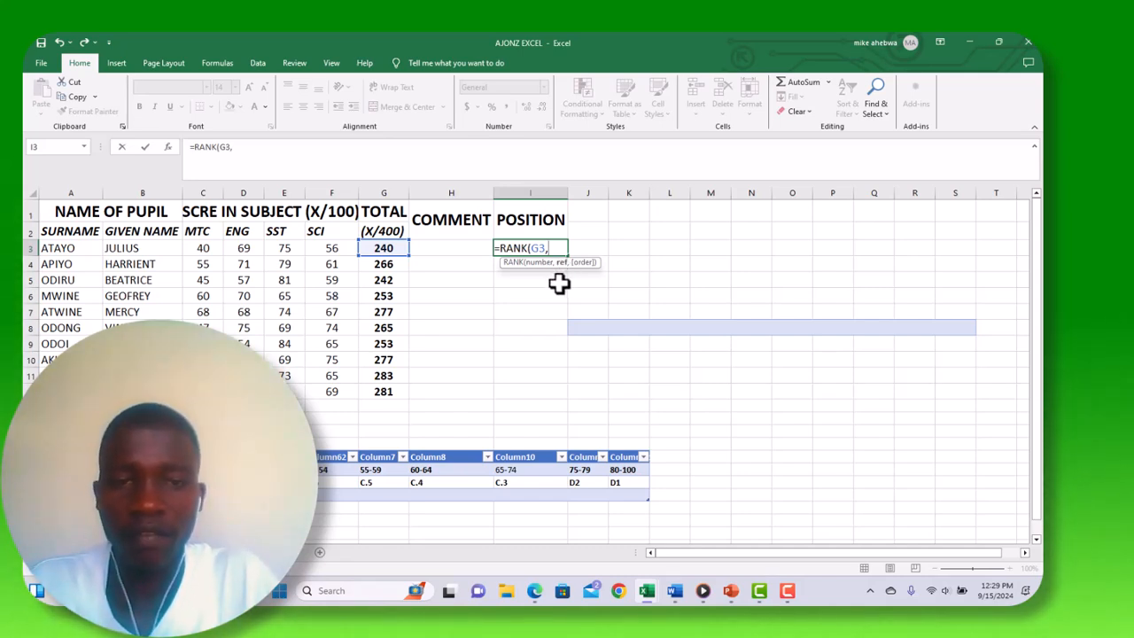
click(396, 251)
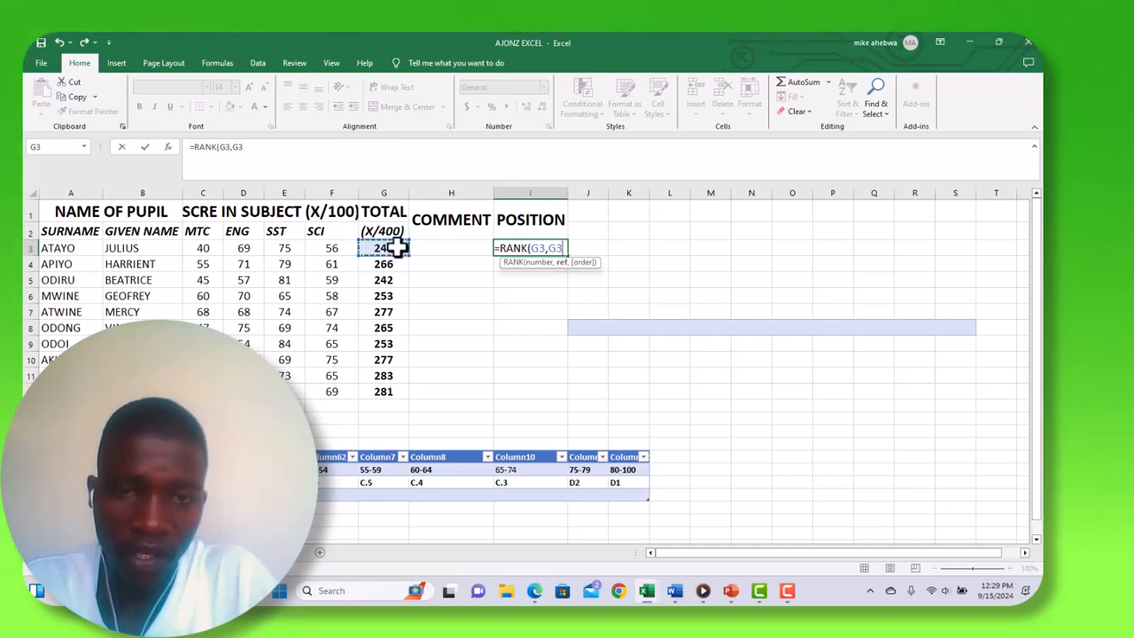
drag(392, 254, 396, 393)
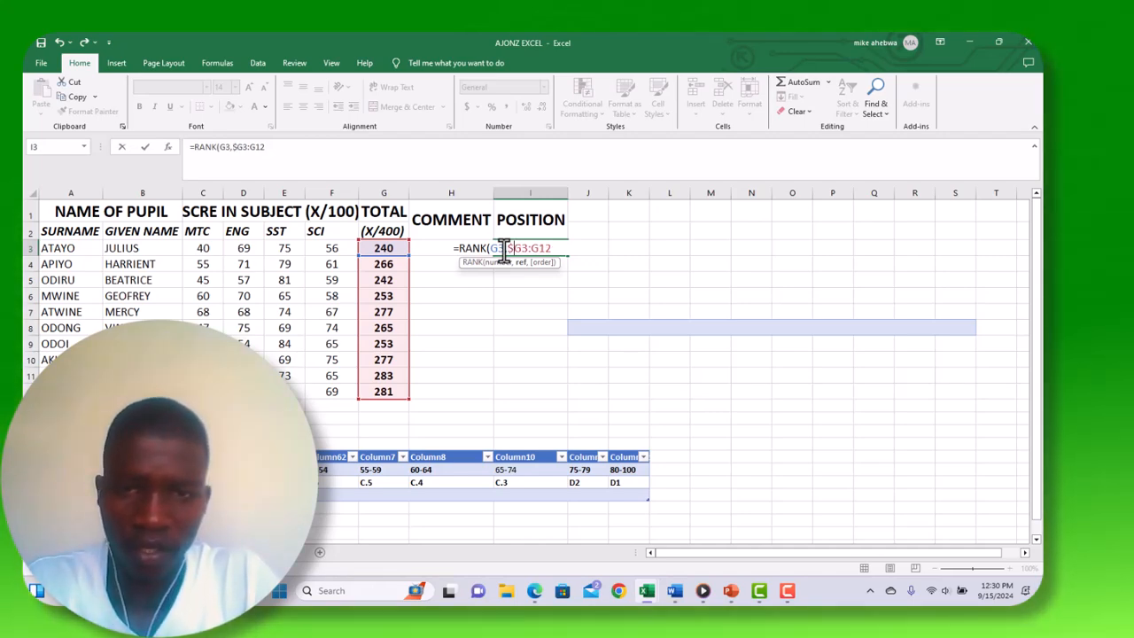
Make the range in the I3 RANK formula absolute as $G$3:$G$12.
click(509, 249)
text($)
click(520, 250)
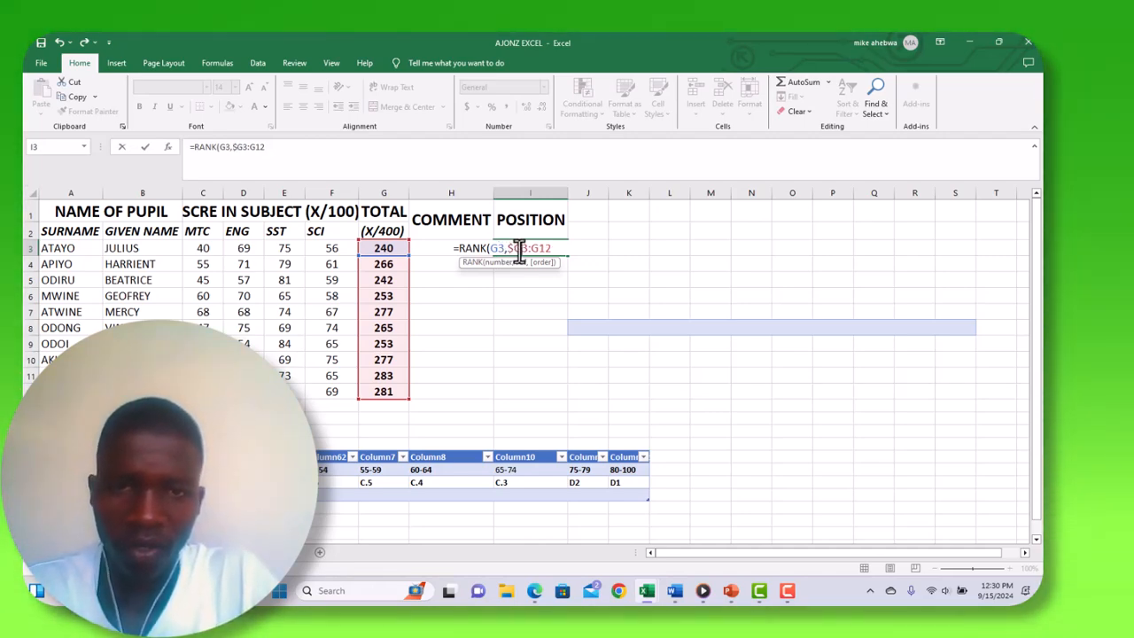
text($)
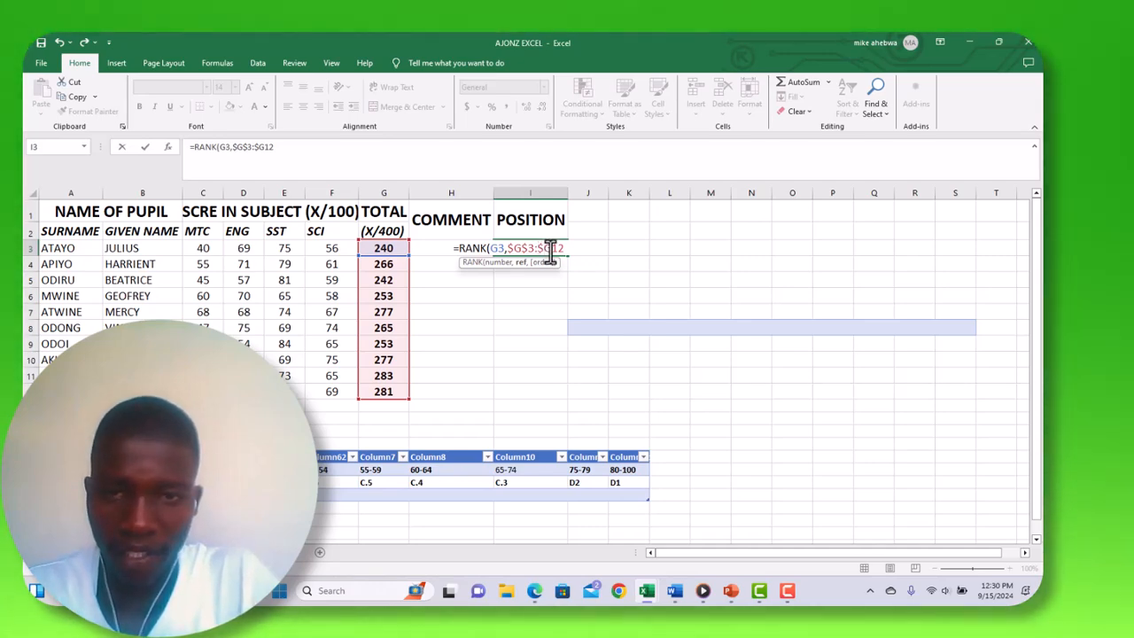
click(550, 251)
text($)
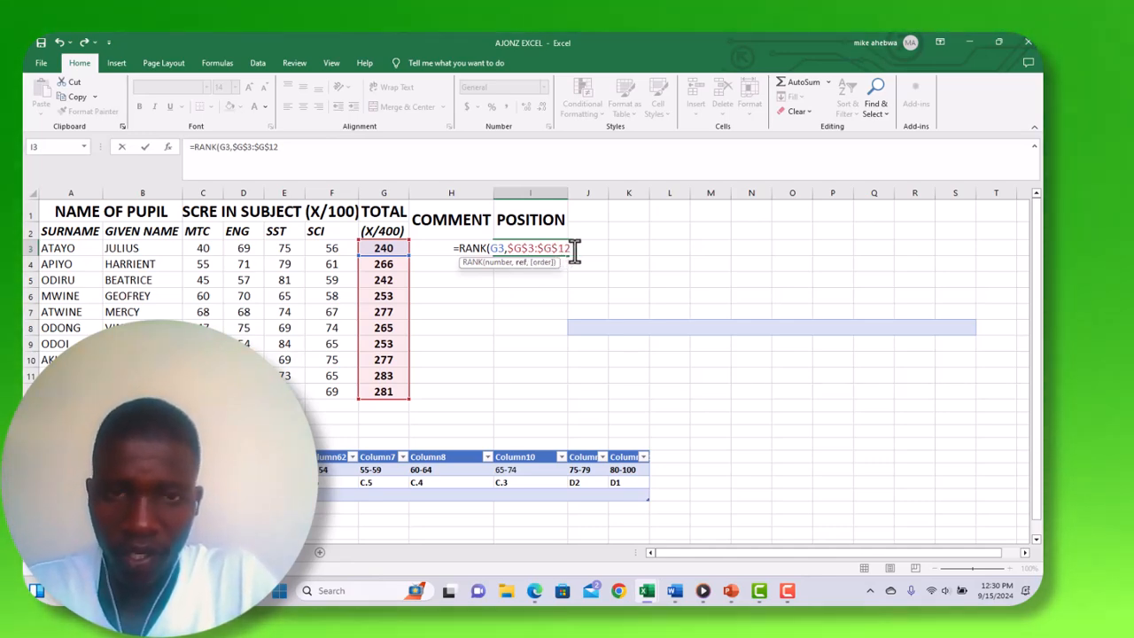
Complete the I3 formula with descending order as =RANK(G3,$G$3:$G$12,0).
text(,)
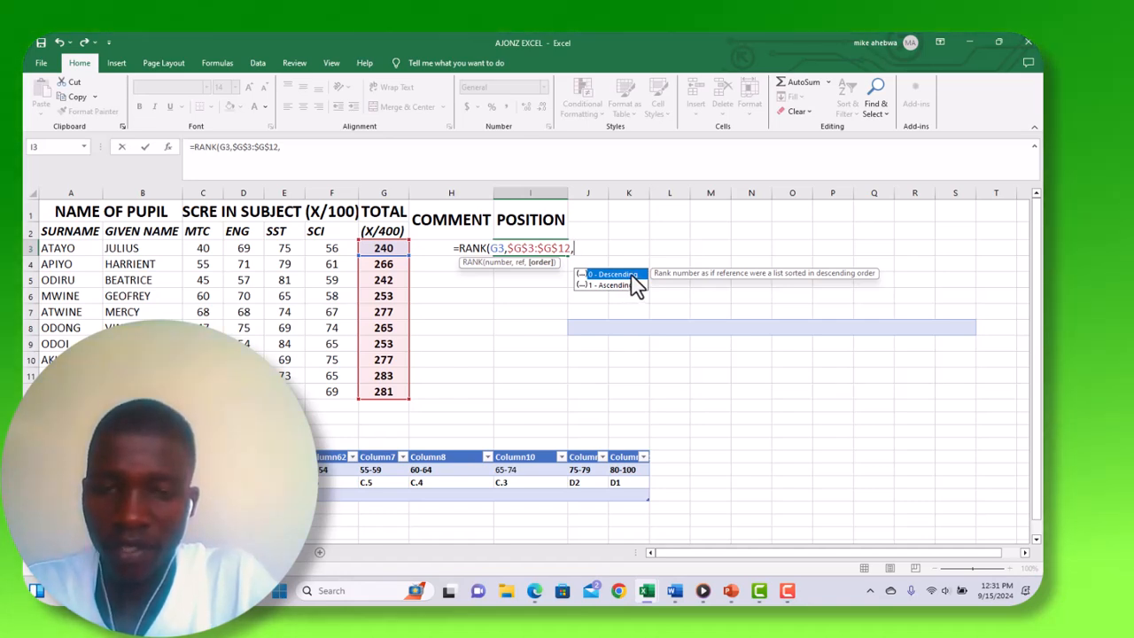
click(631, 276)
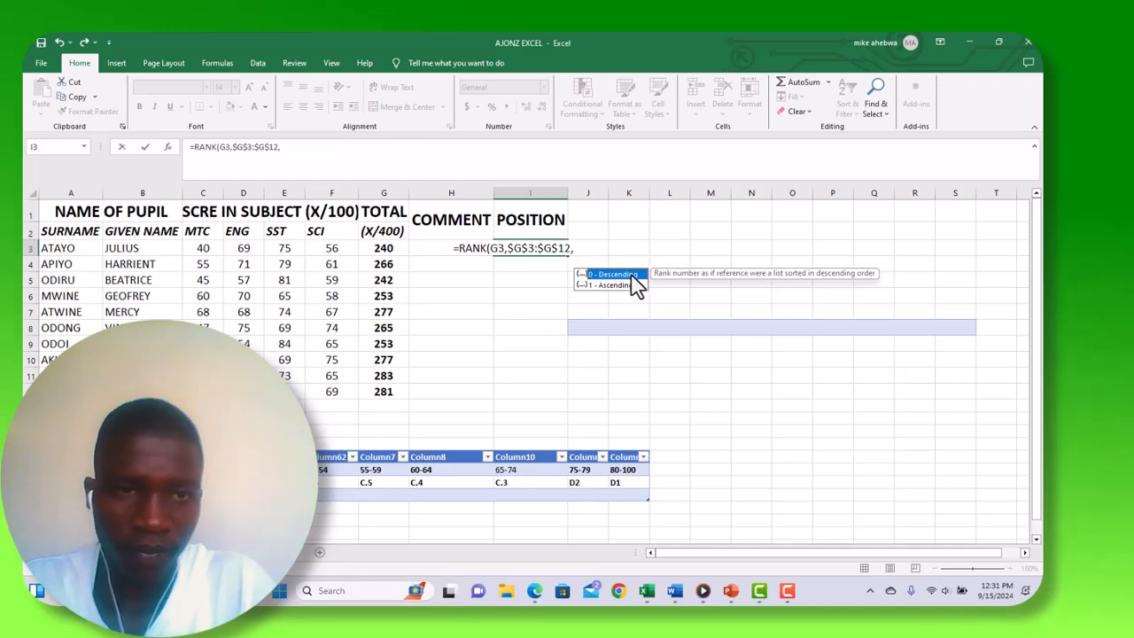
double_click(632, 274)
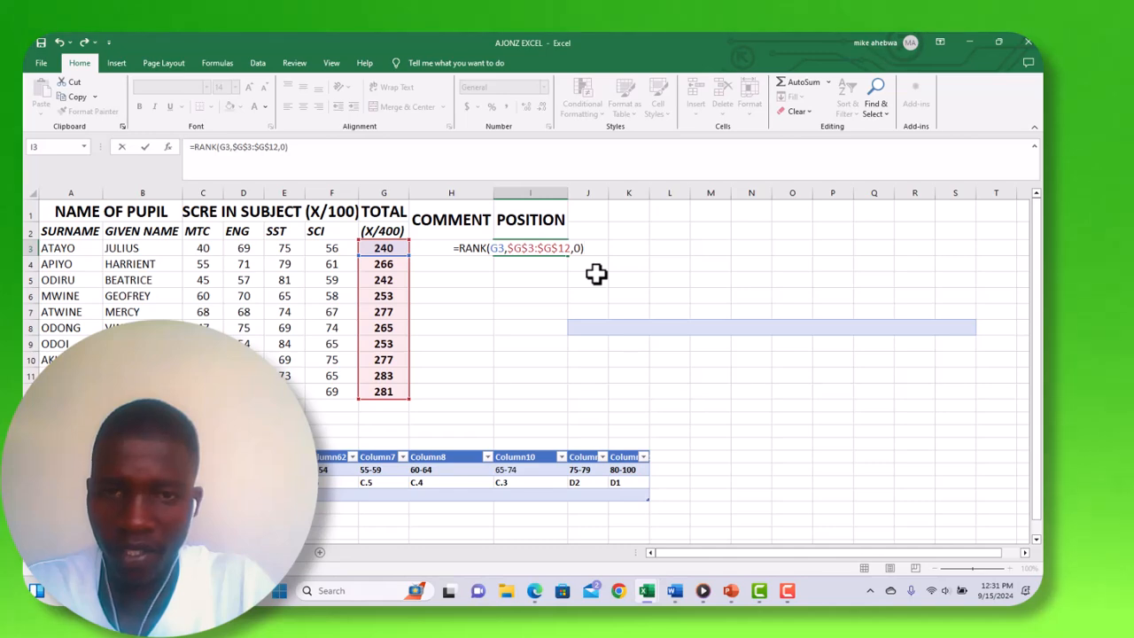
key(Return)
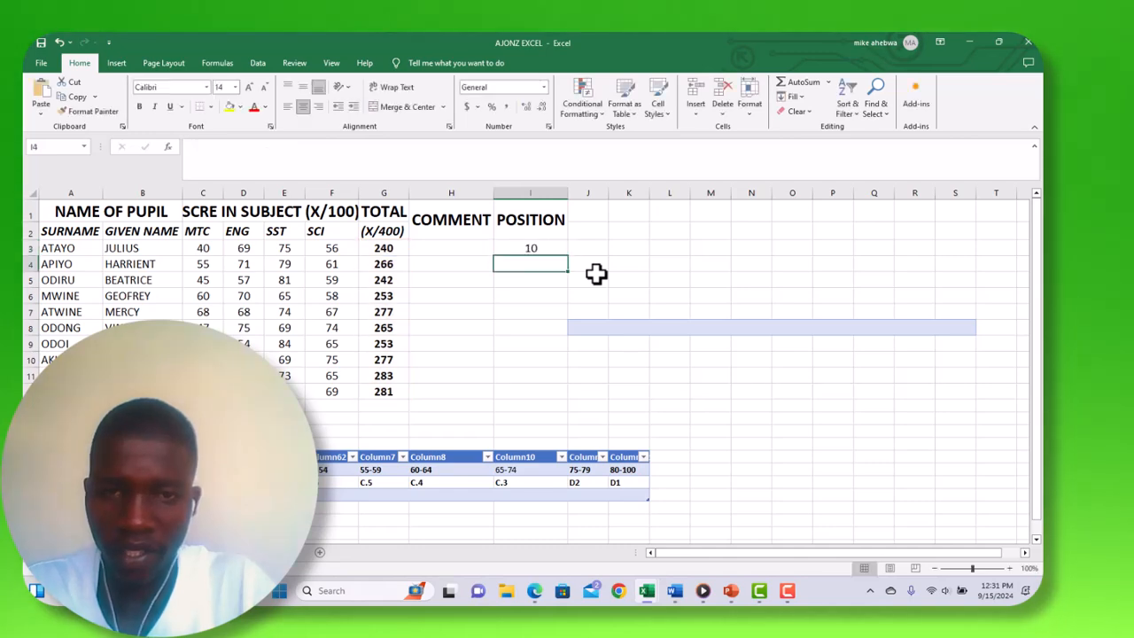
Fill the RANK formula in I3 down the POSITION column through I12.
click(546, 251)
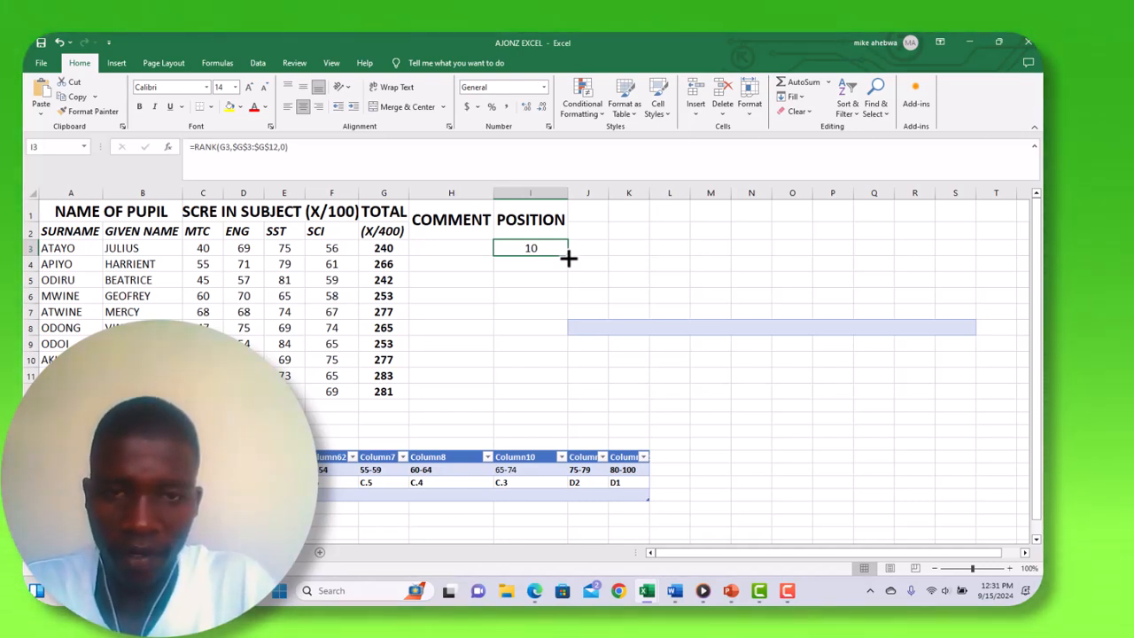
double_click(568, 257)
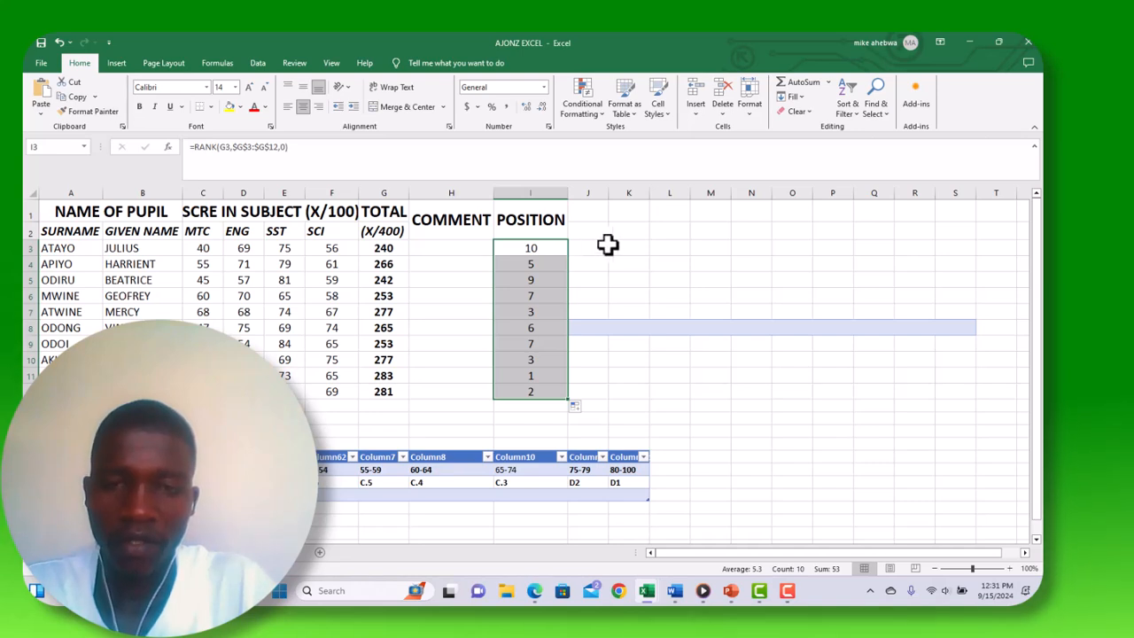
click(605, 263)
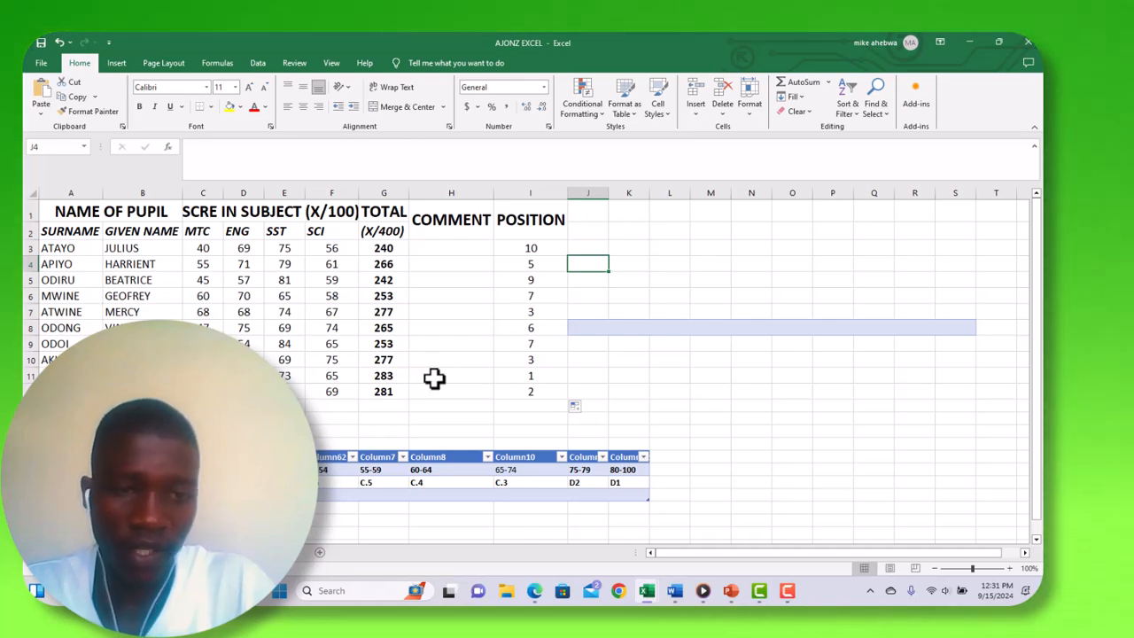
click(539, 373)
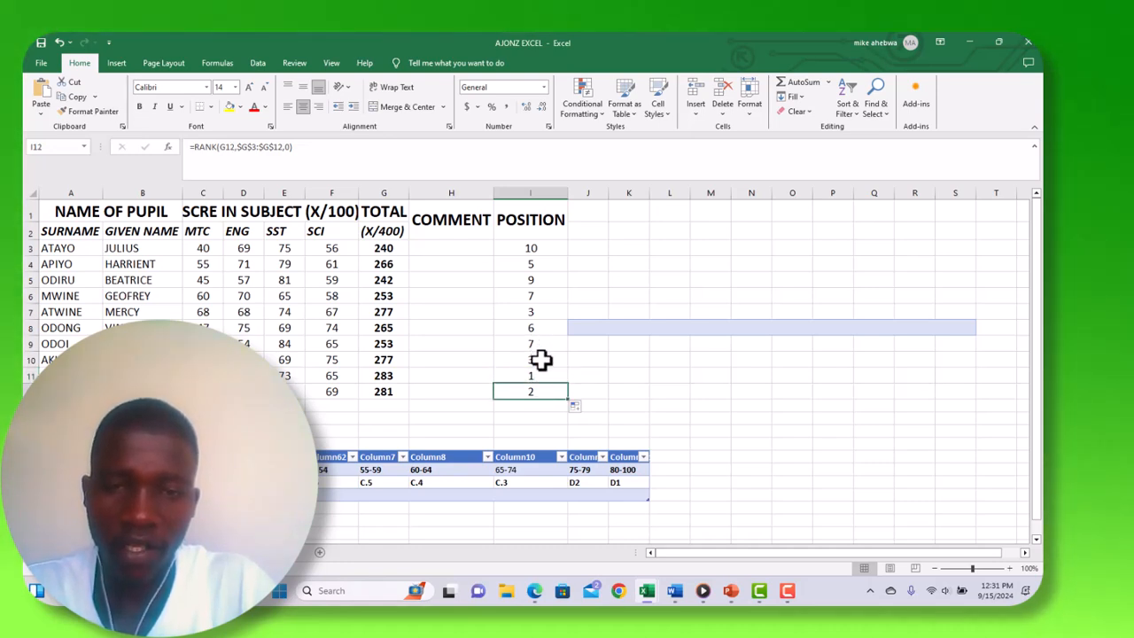
click(541, 358)
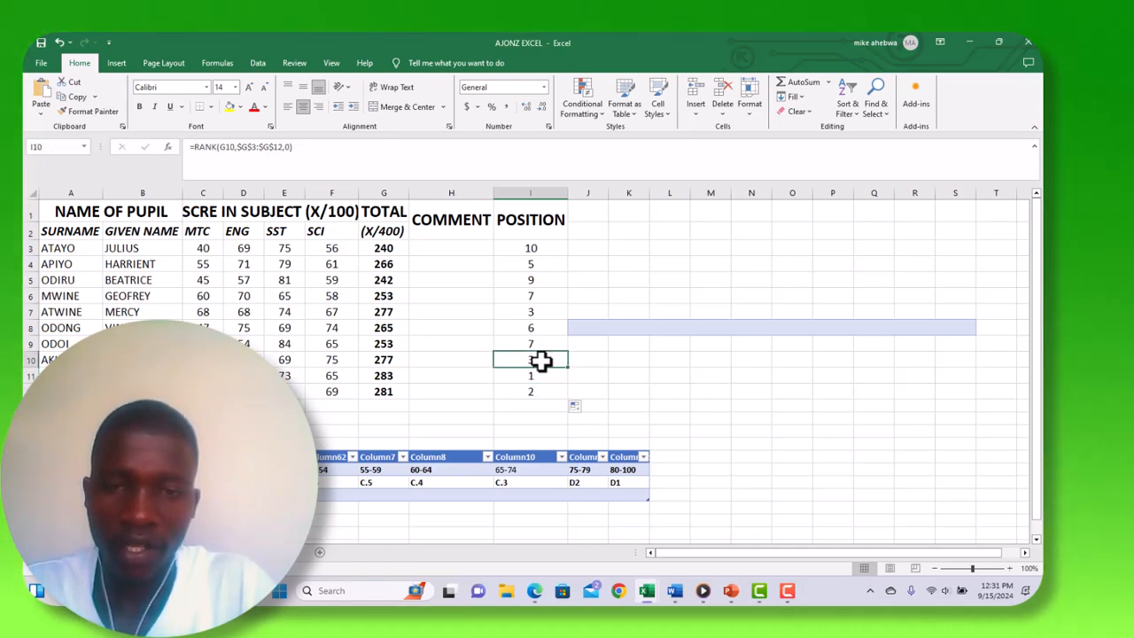
click(535, 308)
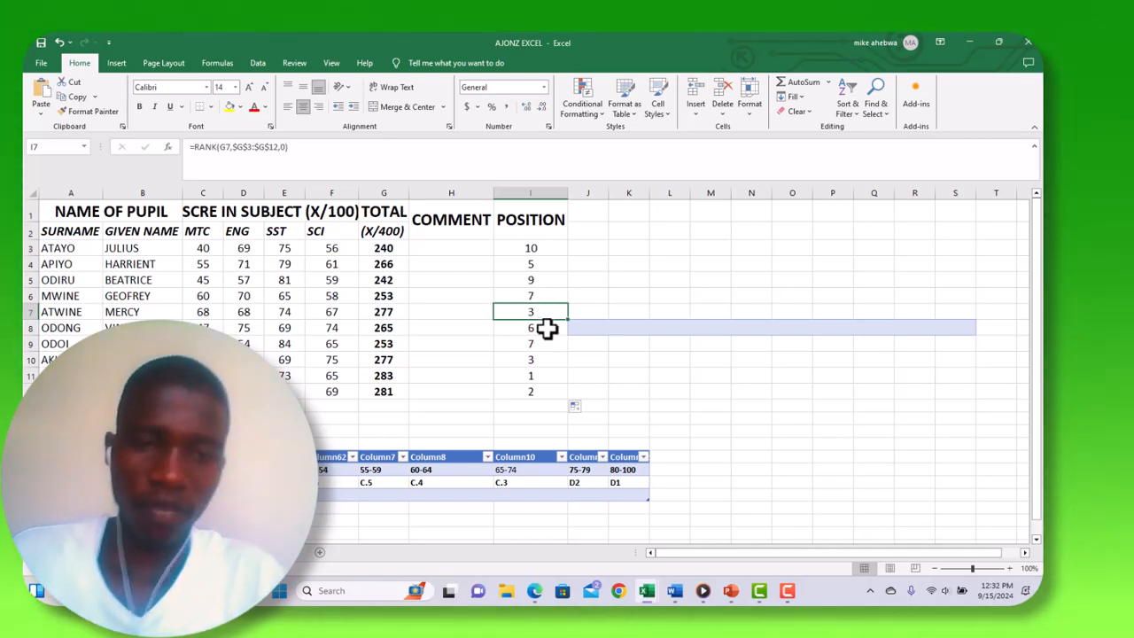
Start an IF formula in H3 that tests whether the total in G3 is less than 250.
click(455, 248)
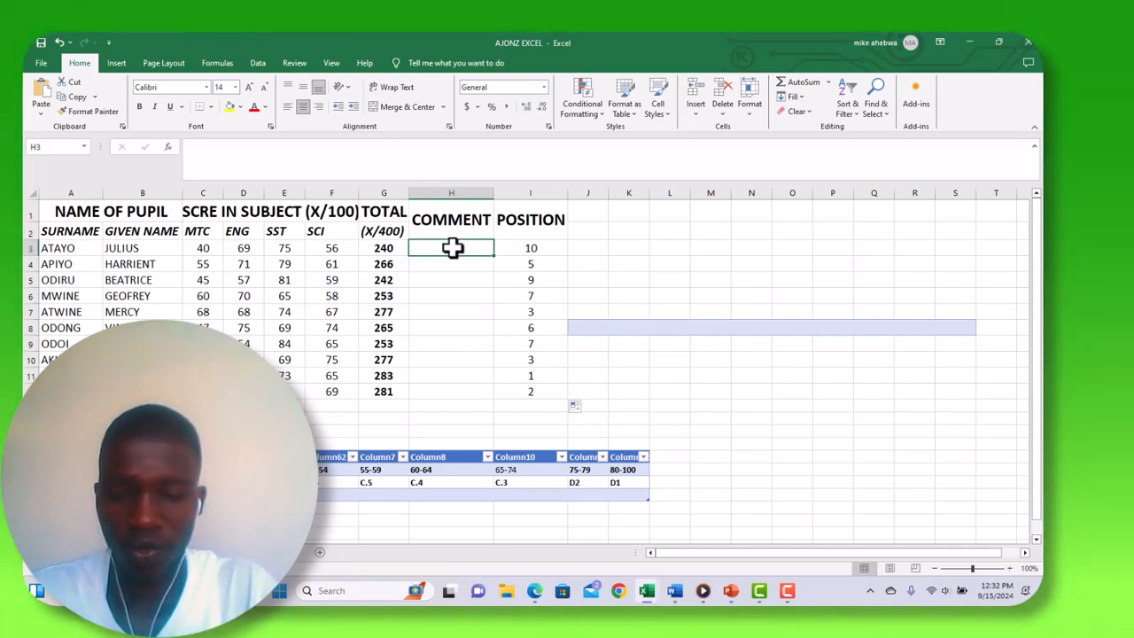
text(=)
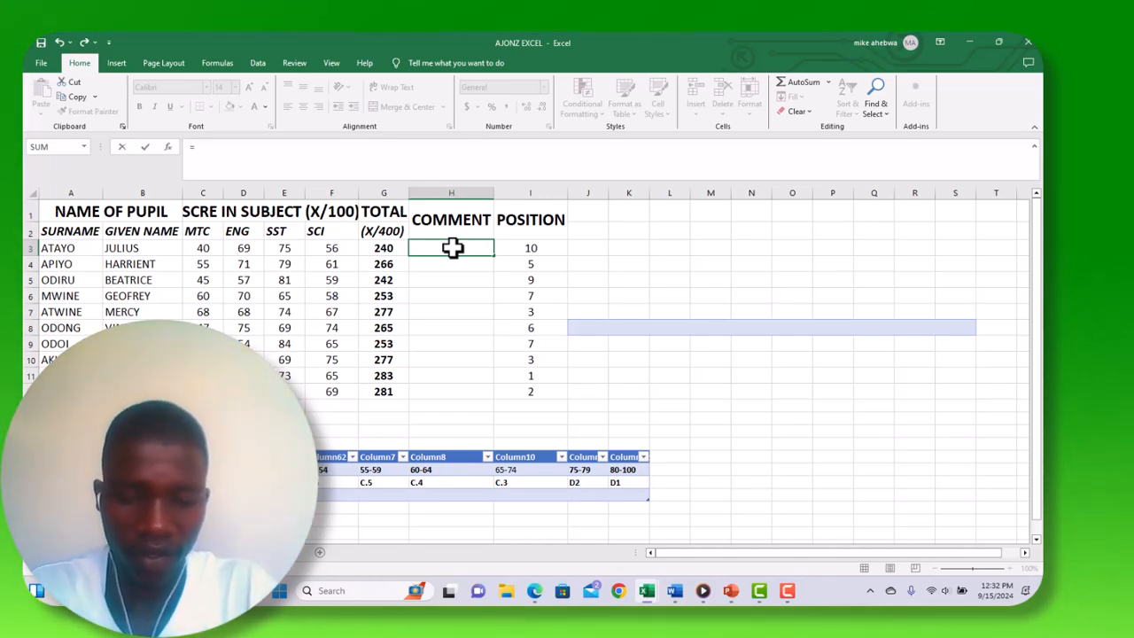
text(IF)
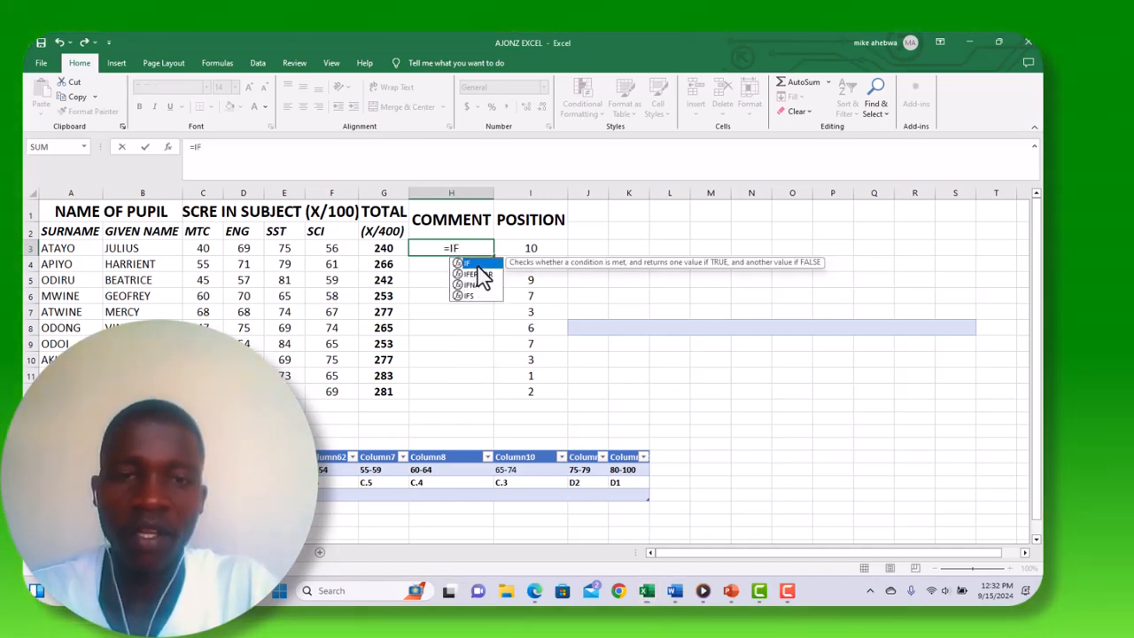
double_click(474, 263)
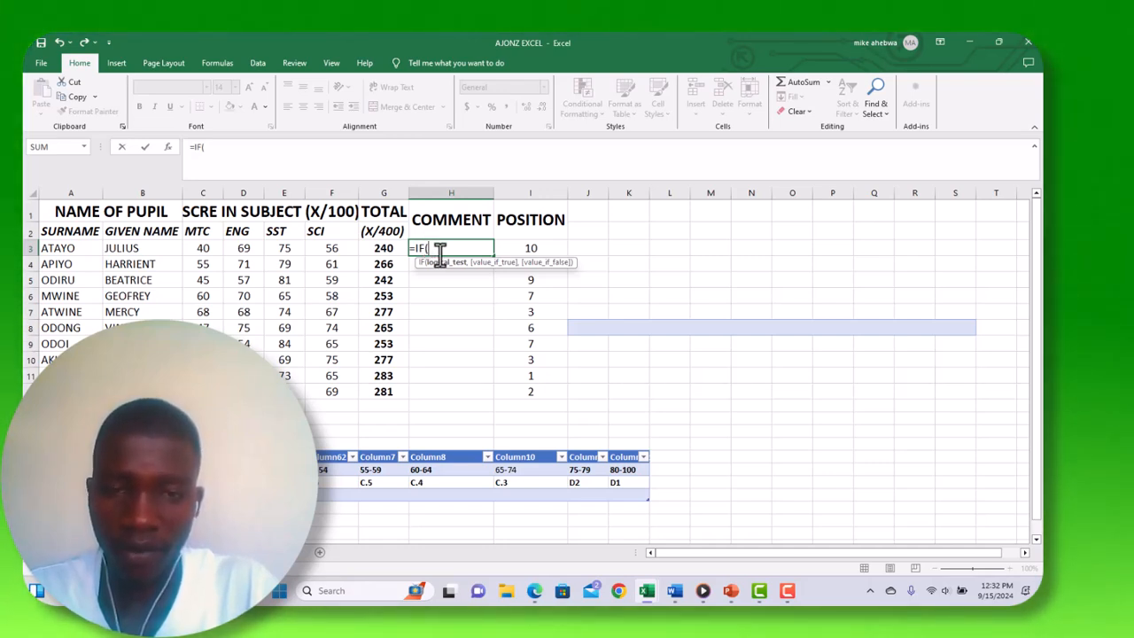
click(386, 249)
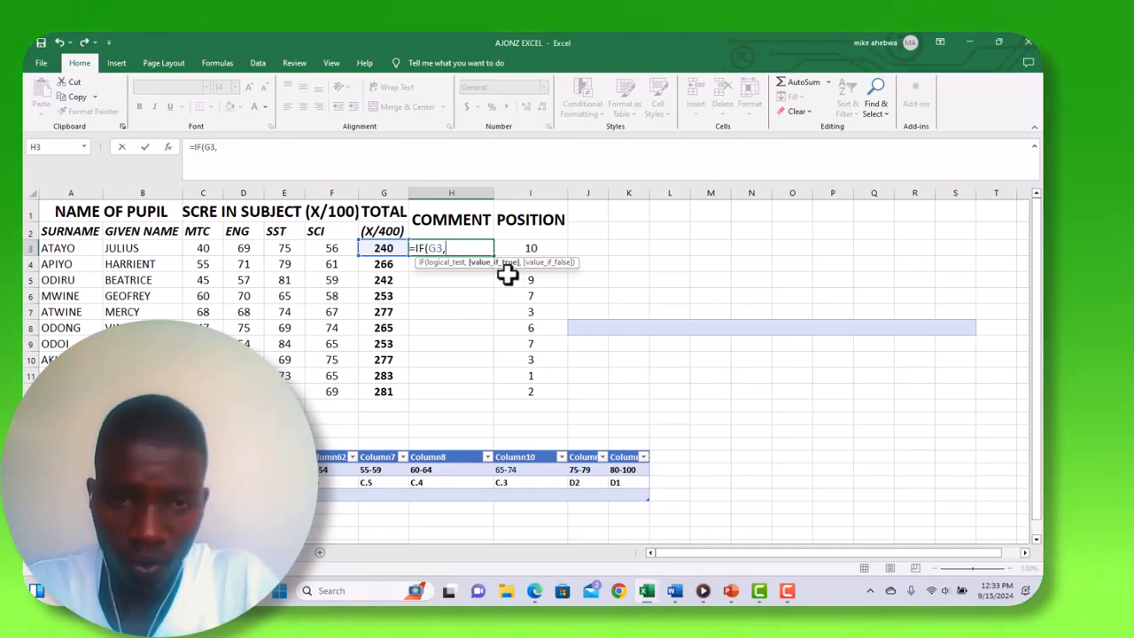
key(BackSpace)
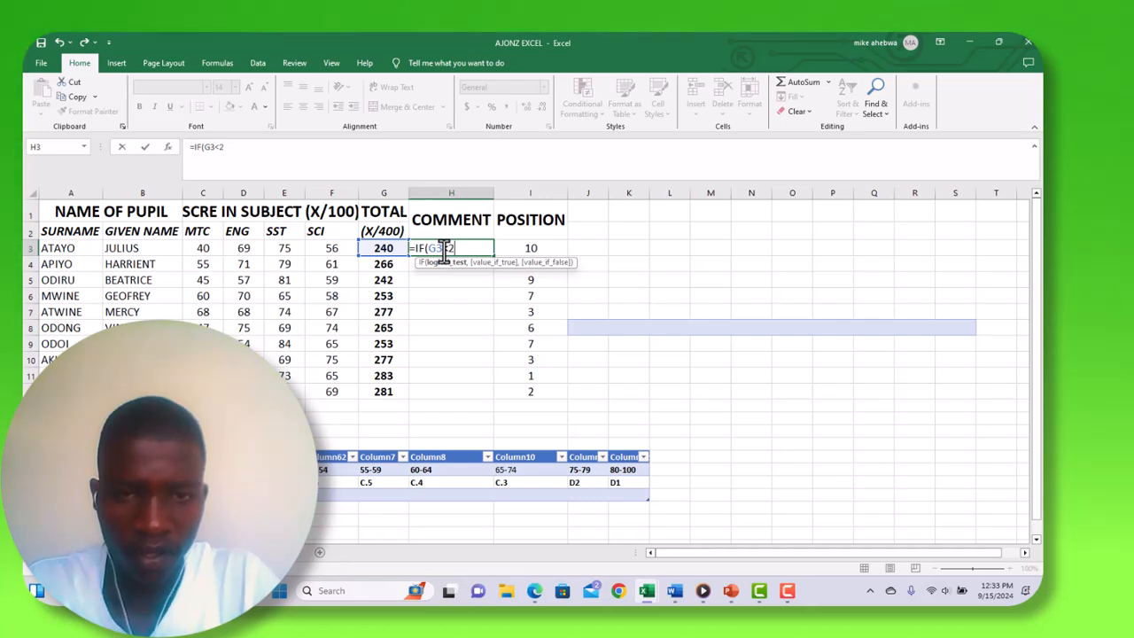
text(250)
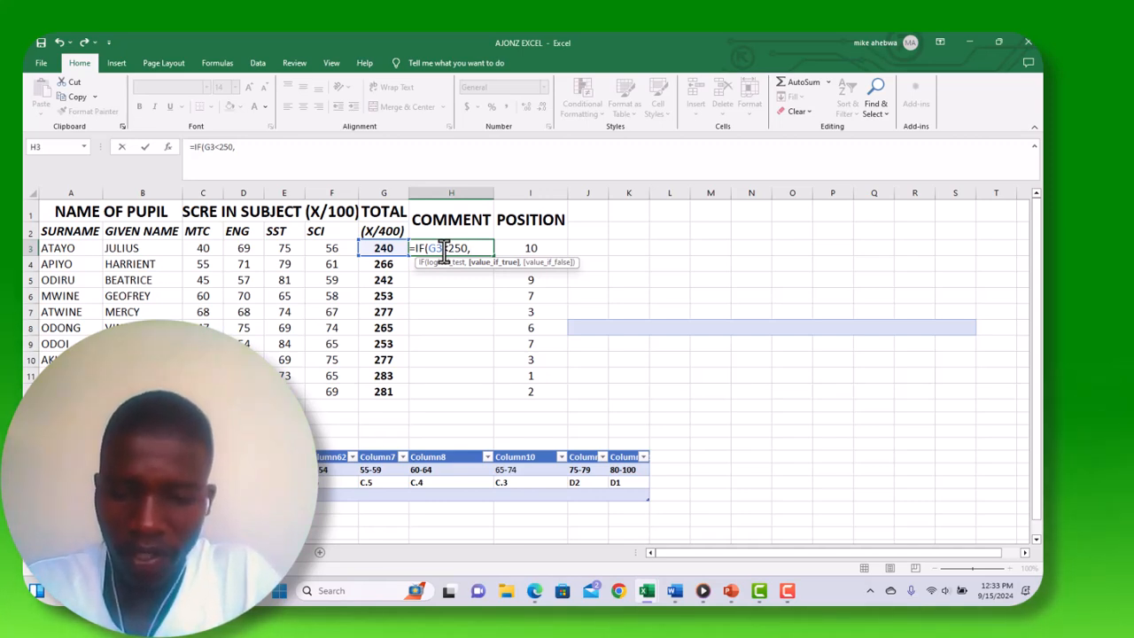
text(,)
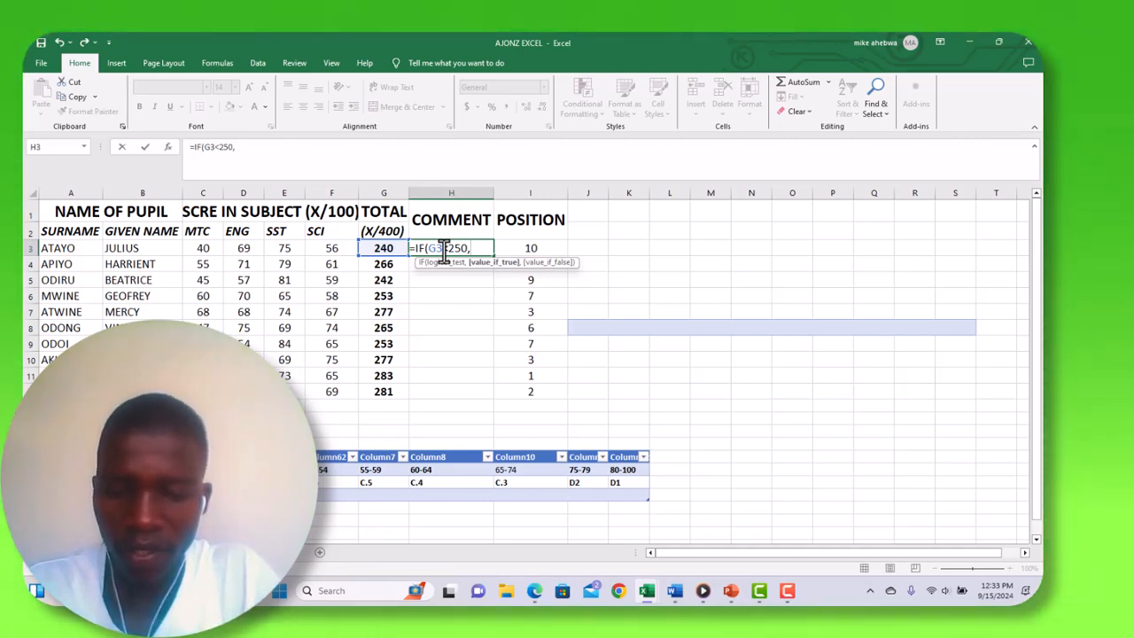
Add "REPEAT" as the value if true in the H3 IF formula.
text(")
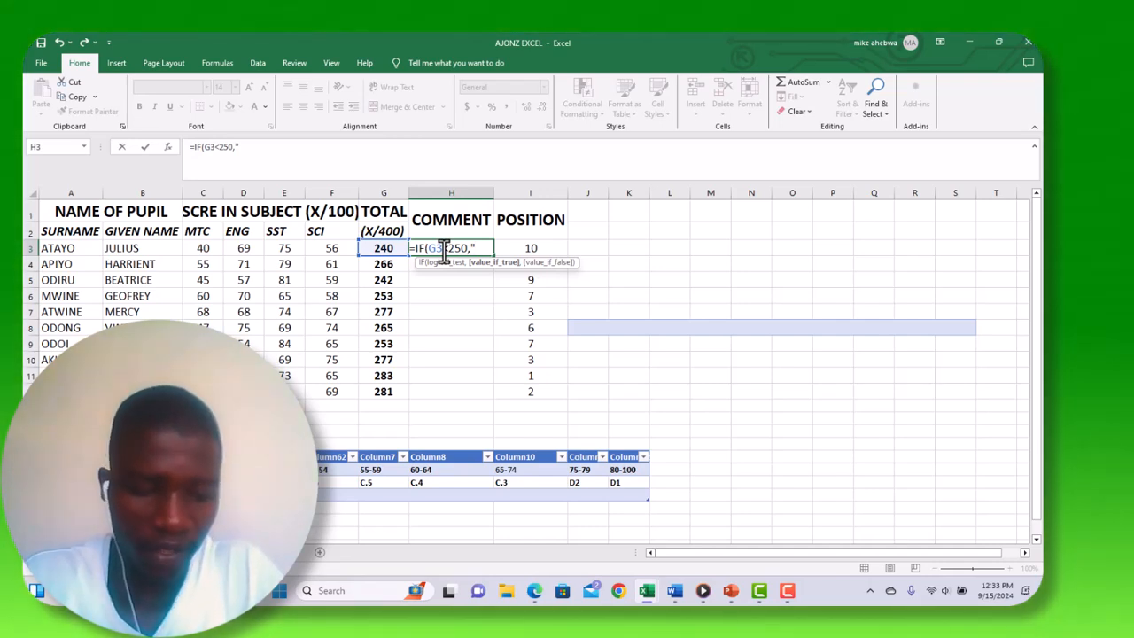
text(RE)
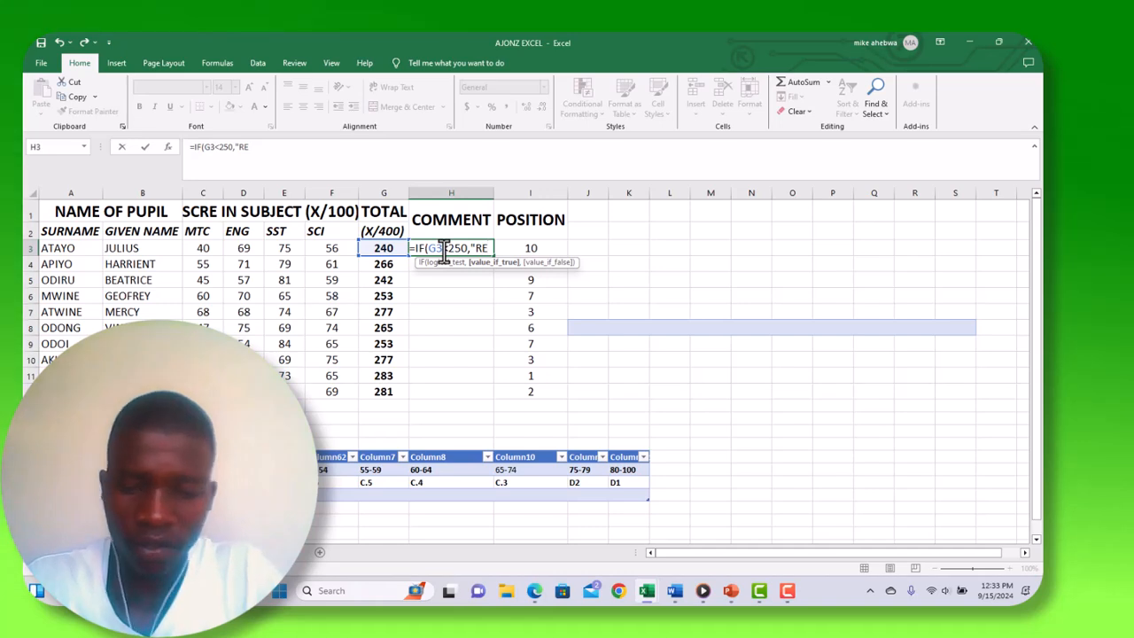
text(PEAT)
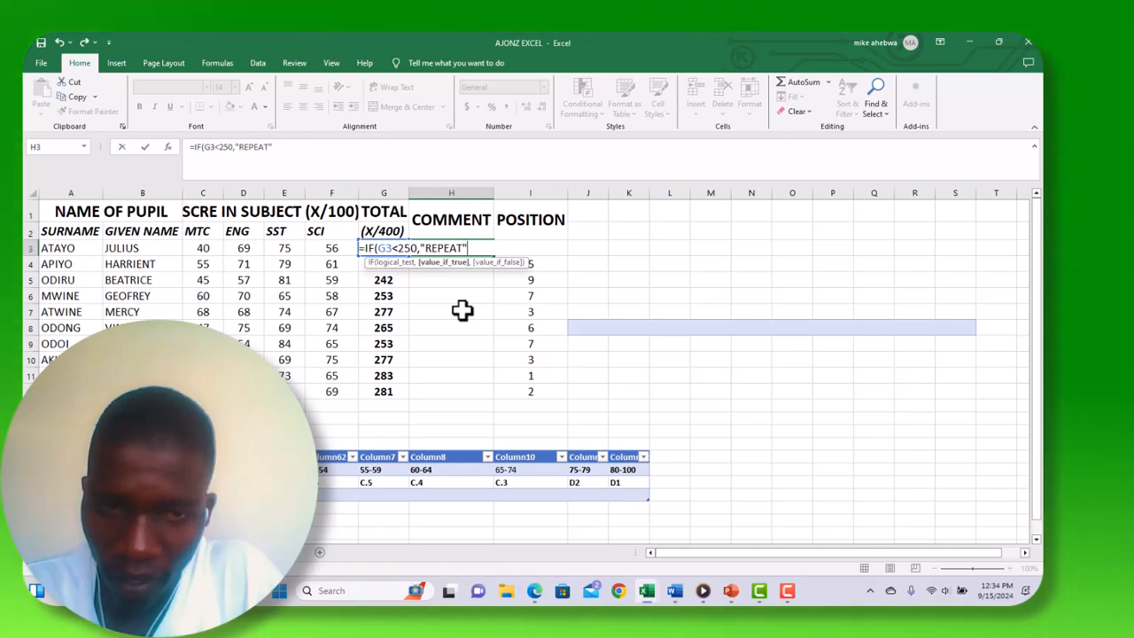
text(,)
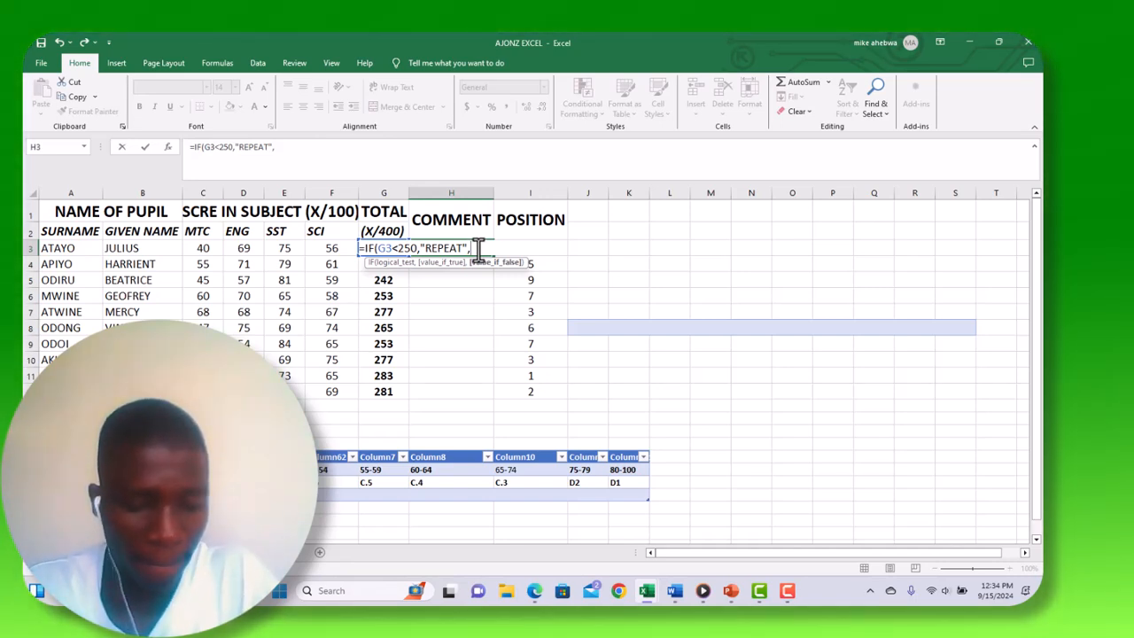
Complete the H3 formula with "PROMOTED TO P5" as the value if false, giving =IF(G3<250,"REPEAT","PROMOTED TO P5").
text(")
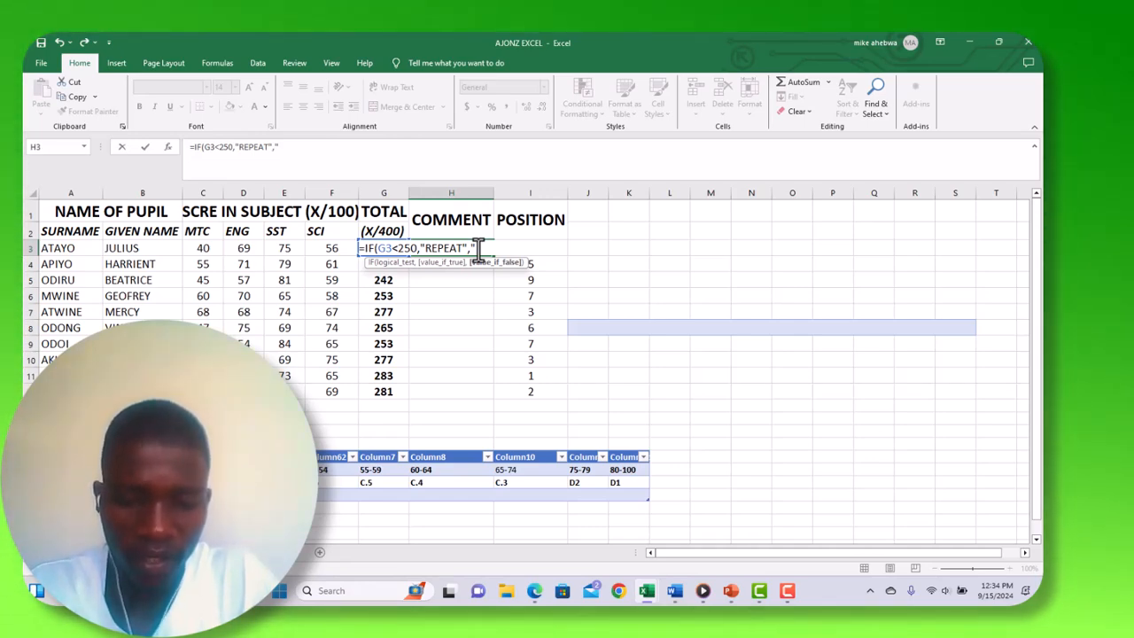
text(PR)
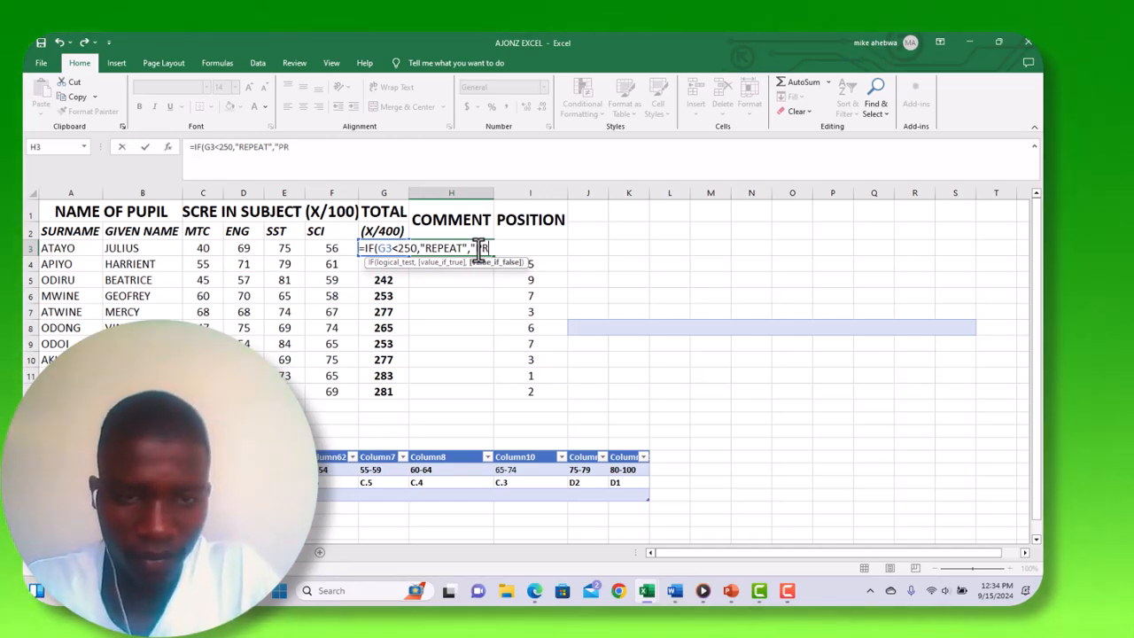
text(OMO)
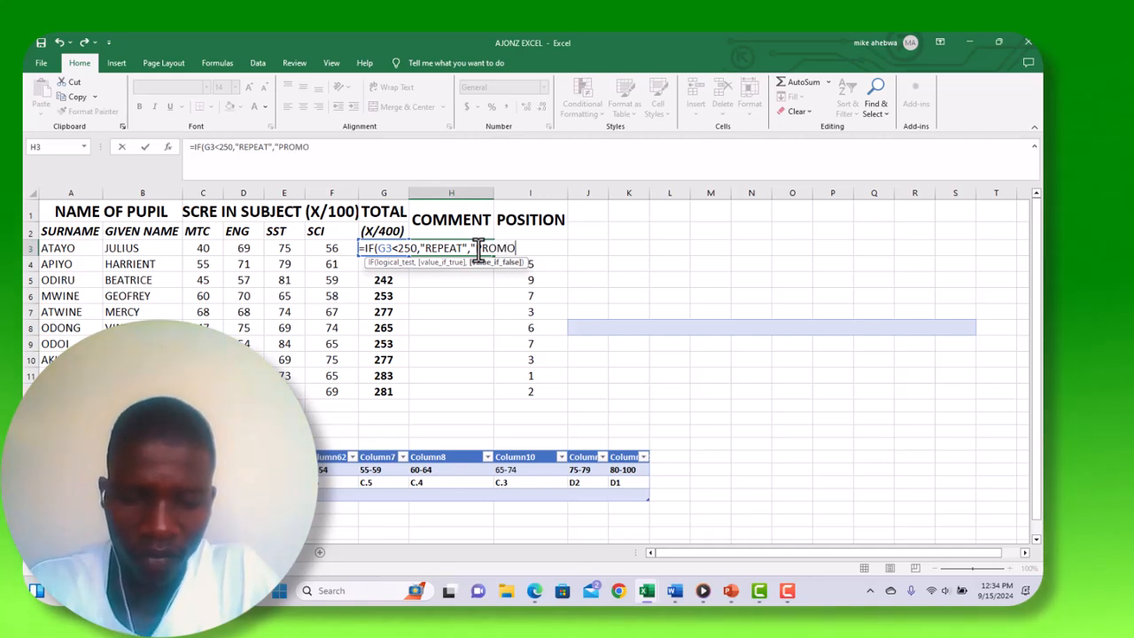
text(TED)
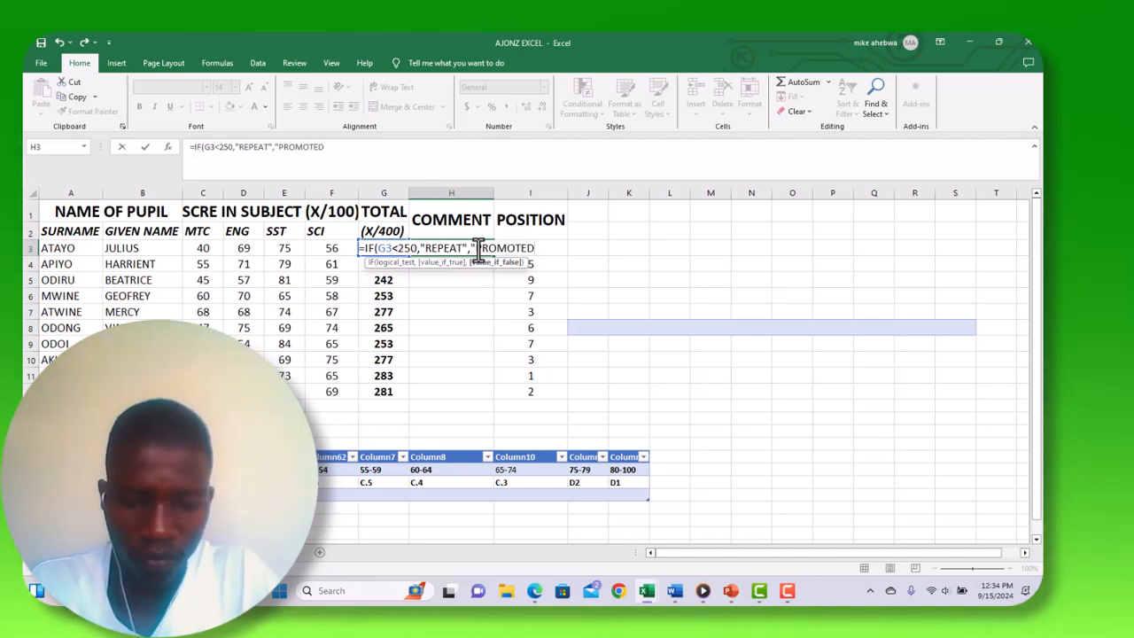
text( TO P7)
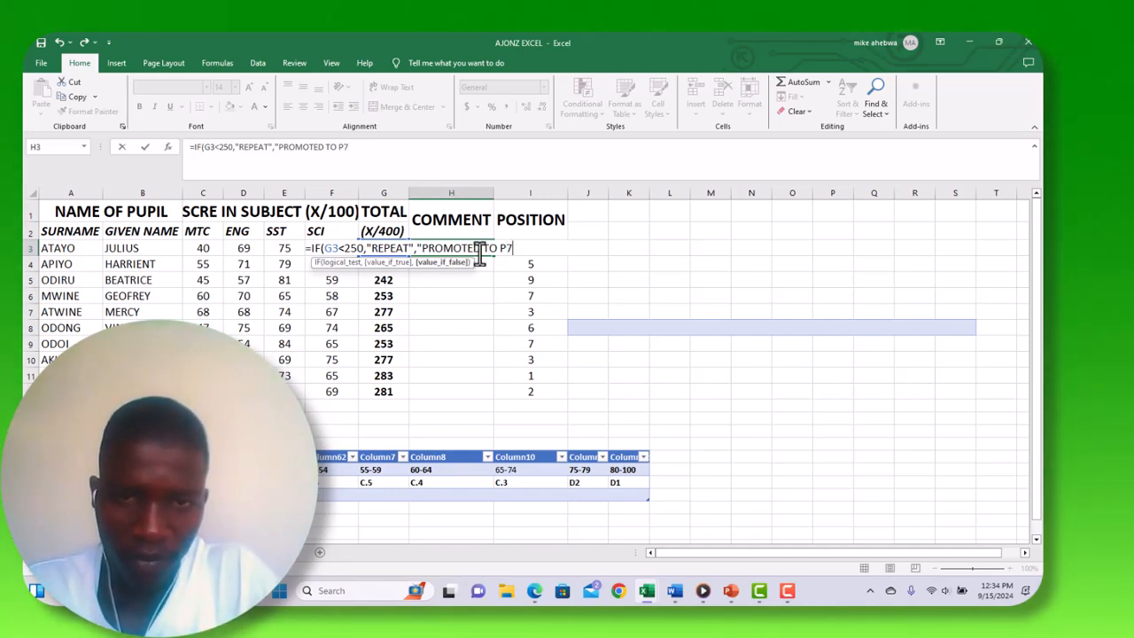
key(BackSpace)
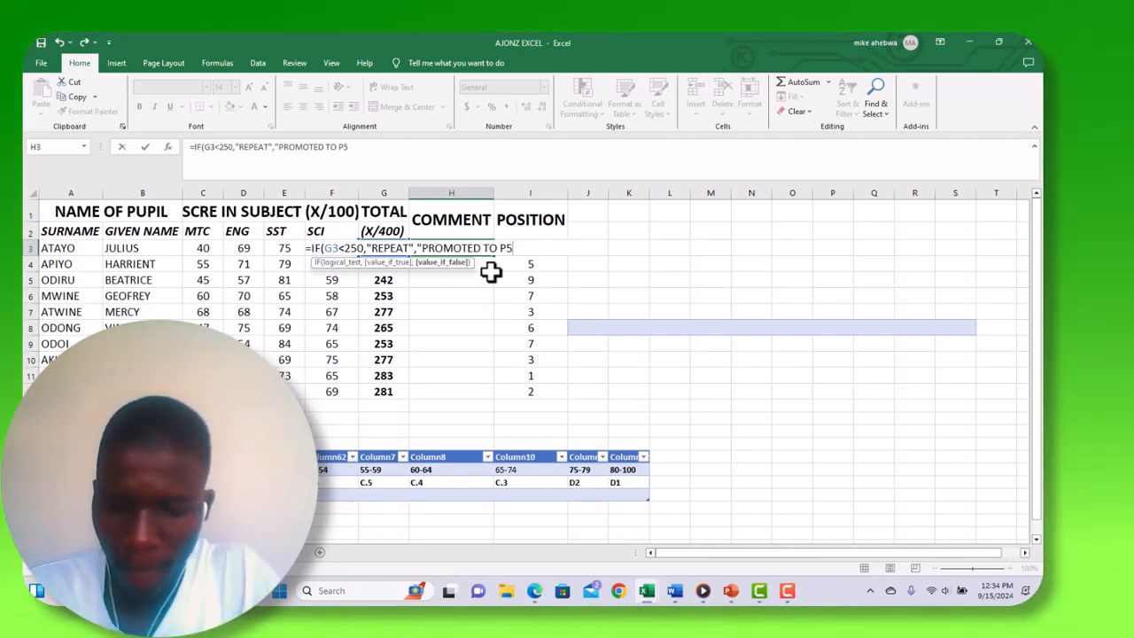
text(")
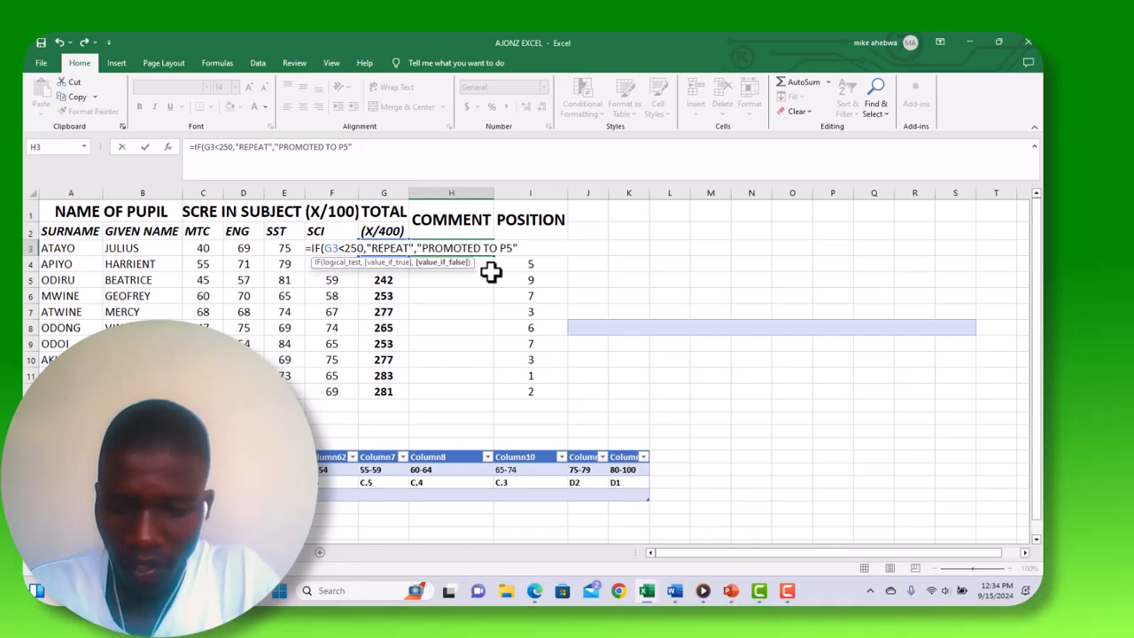
text())
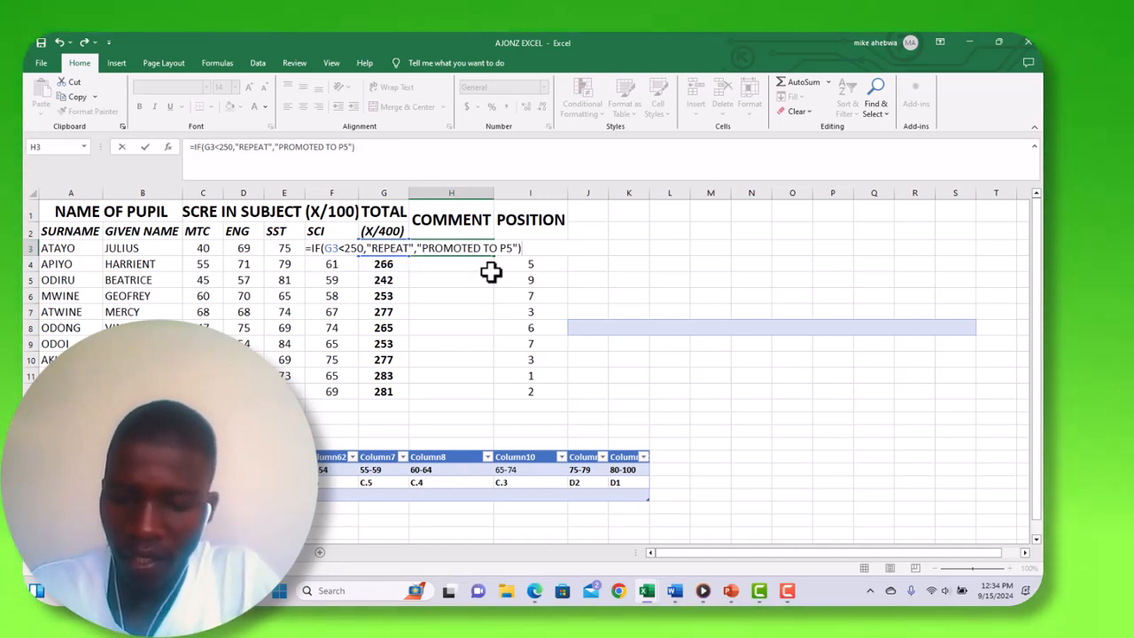
key(Return)
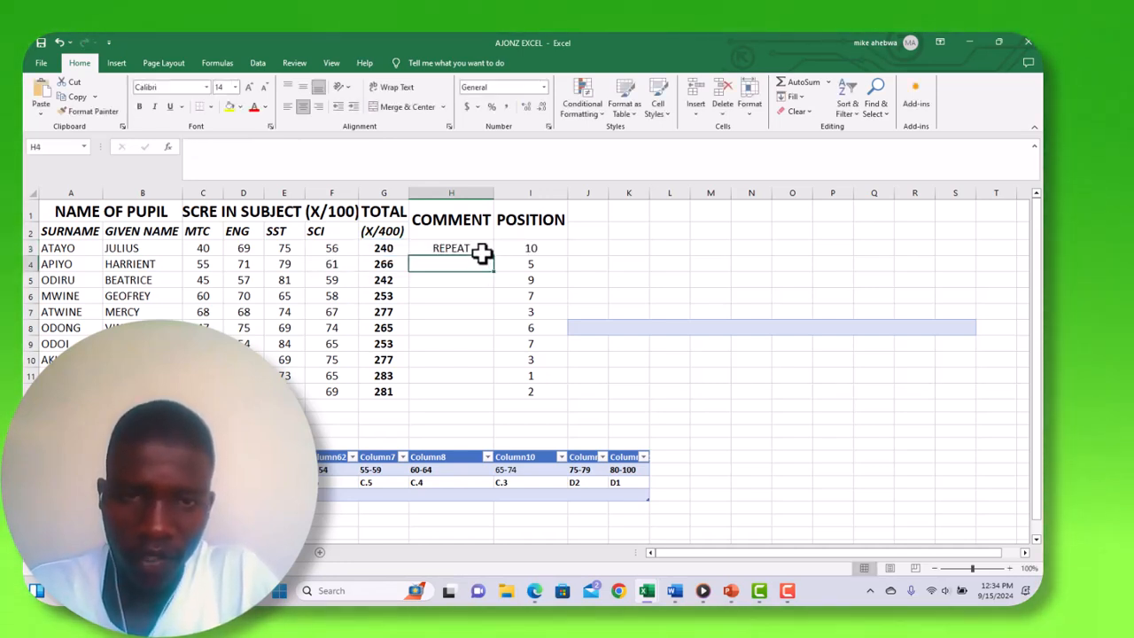
Fill the IF formula in H3 down the COMMENT column through H12 and widen column H to fit the comments.
click(481, 249)
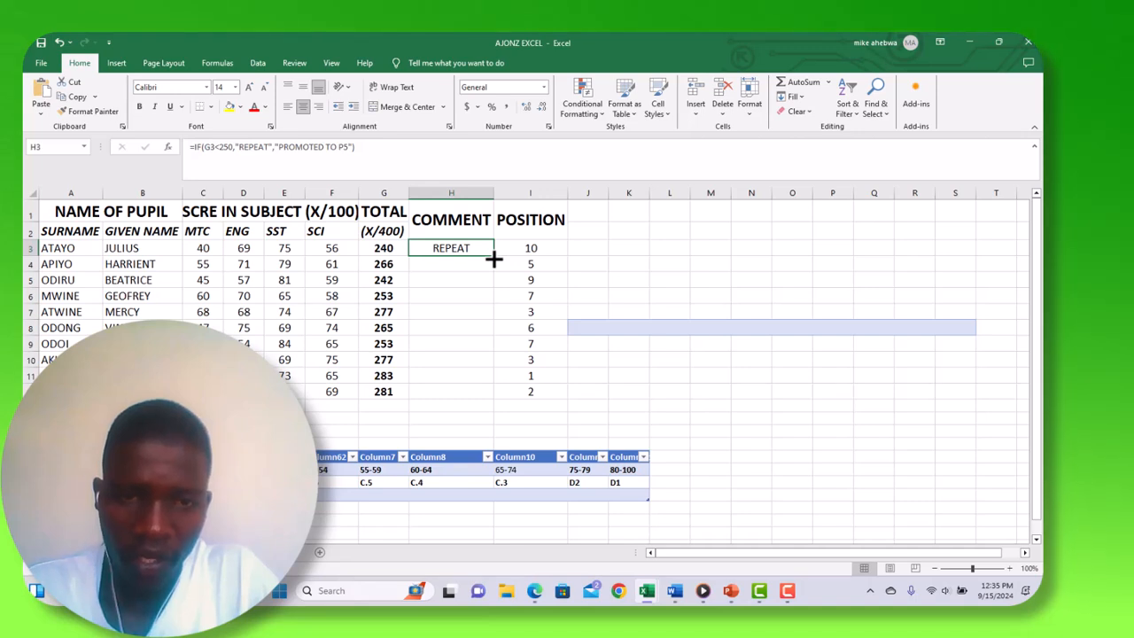
double_click(493, 257)
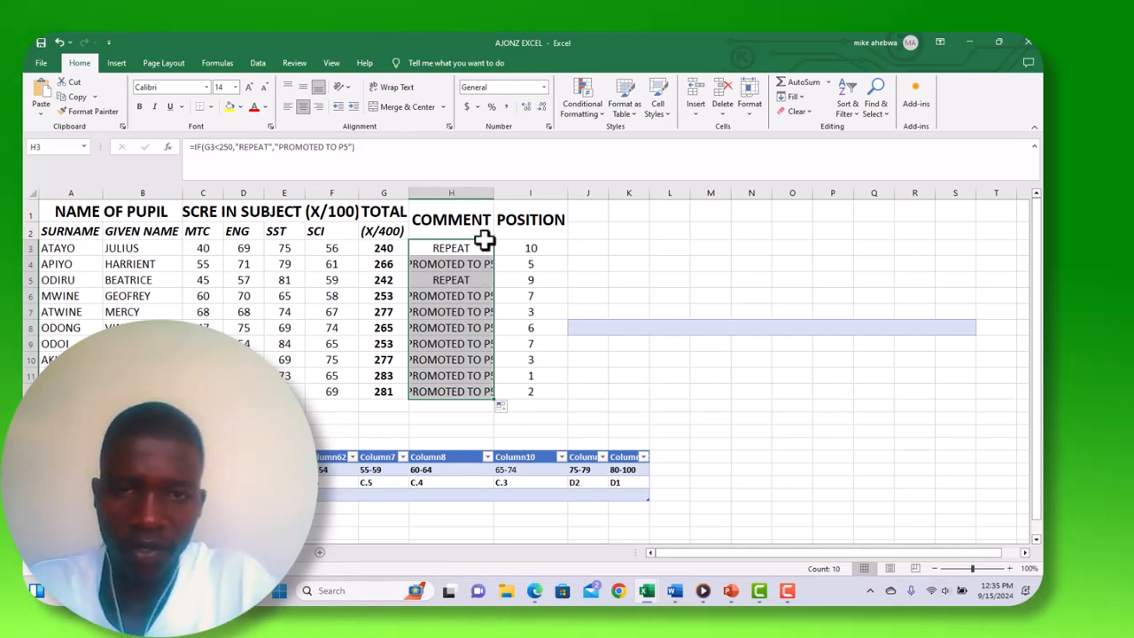
drag(493, 192, 542, 188)
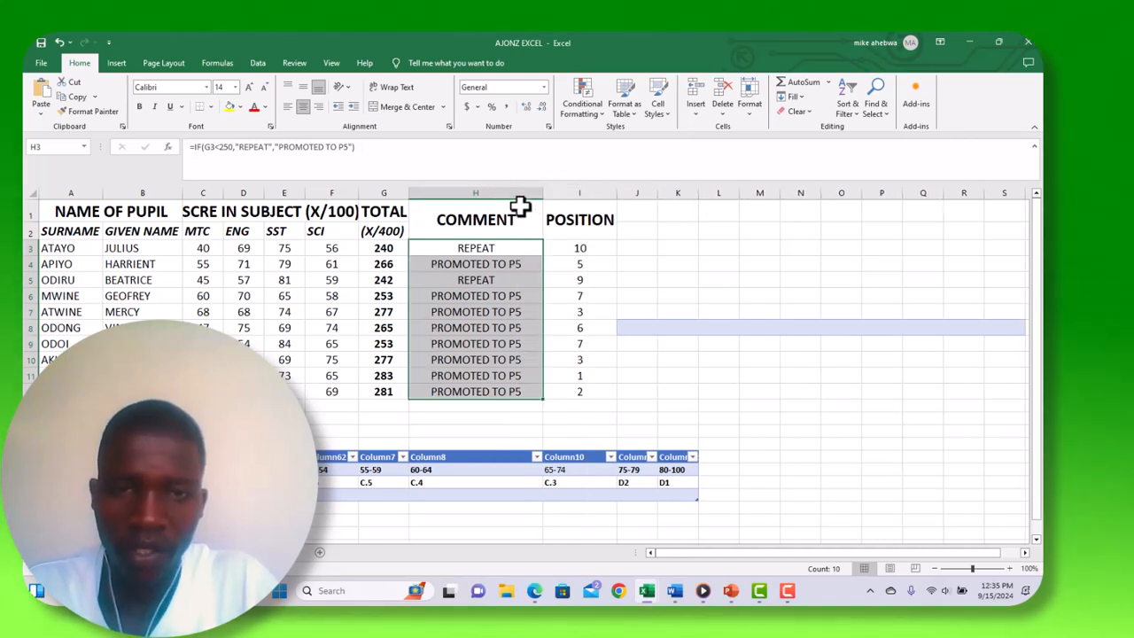
Make the text in the TOTAL and COMMENT columns, G and H, bold.
click(501, 192)
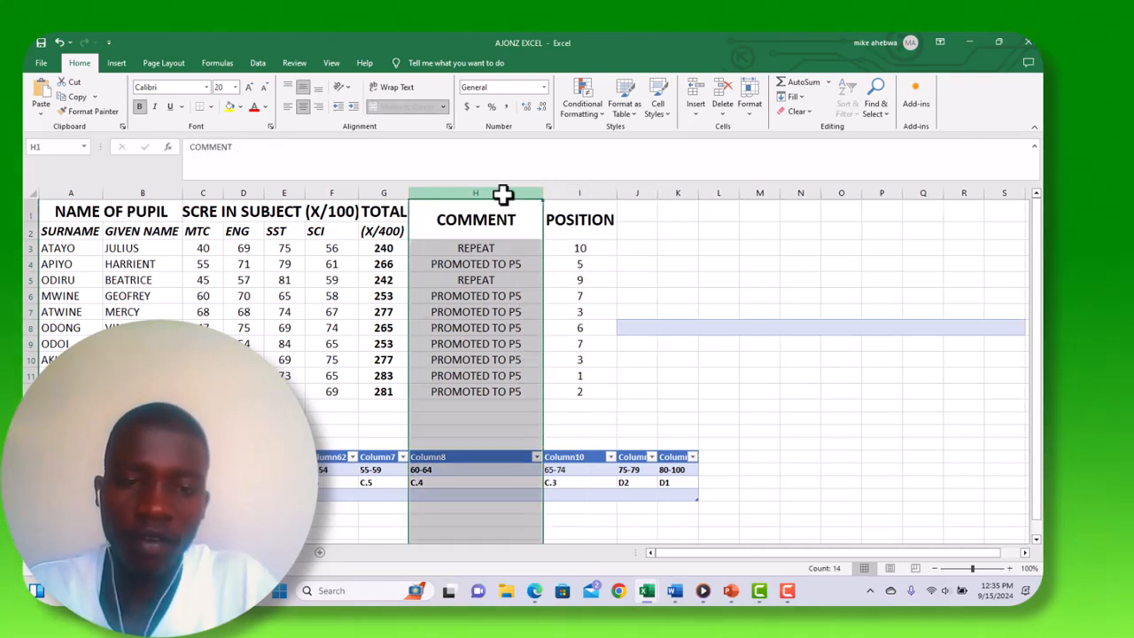
drag(502, 192, 384, 192)
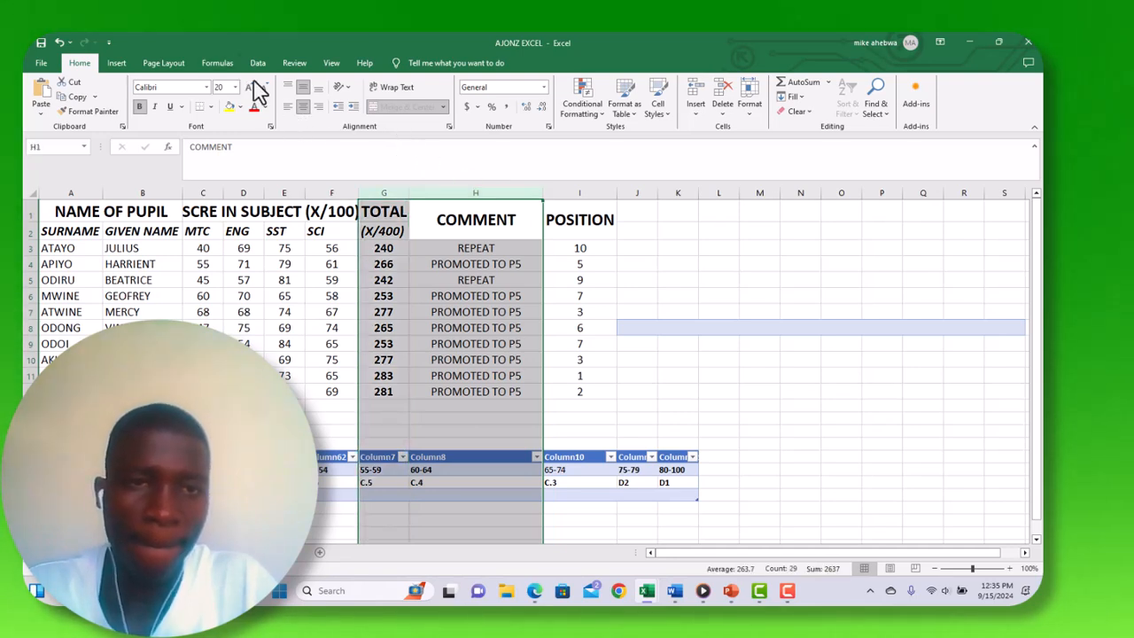
click(140, 107)
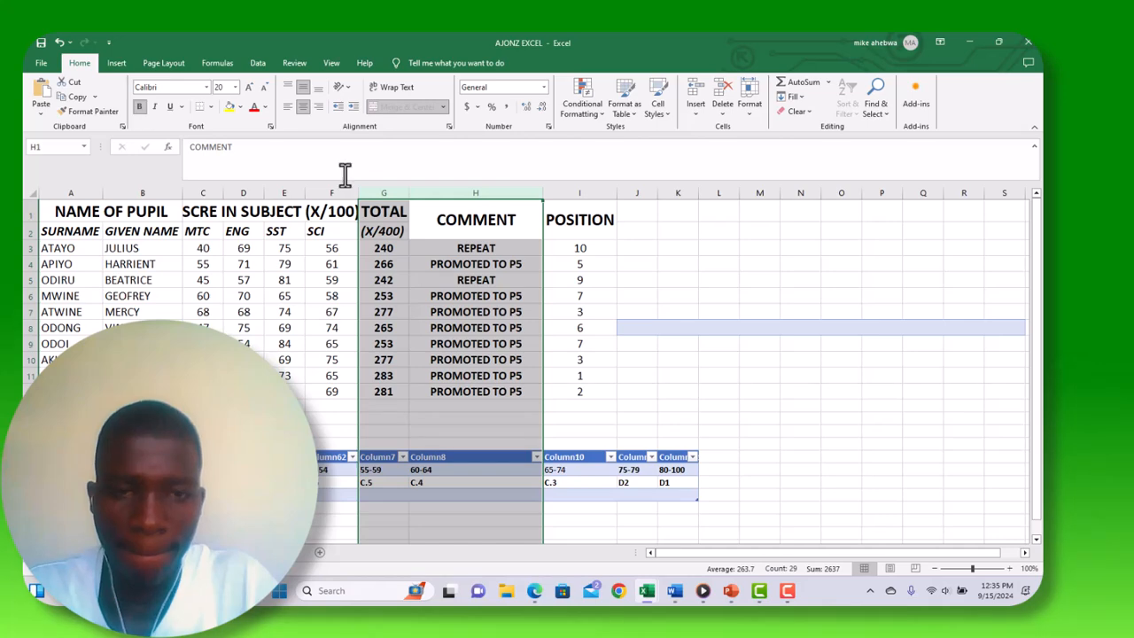
click(652, 248)
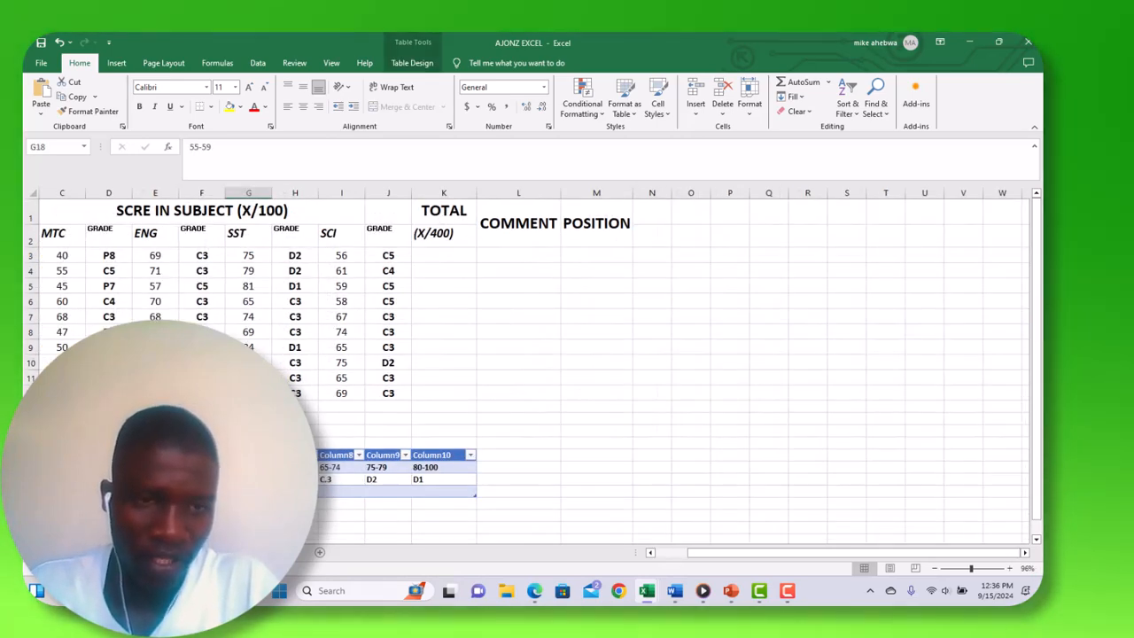
Enter the formula =(C3+E3+G3+I3) in K3 to total the first pupil's four subject marks, skipping the grade columns.
click(448, 254)
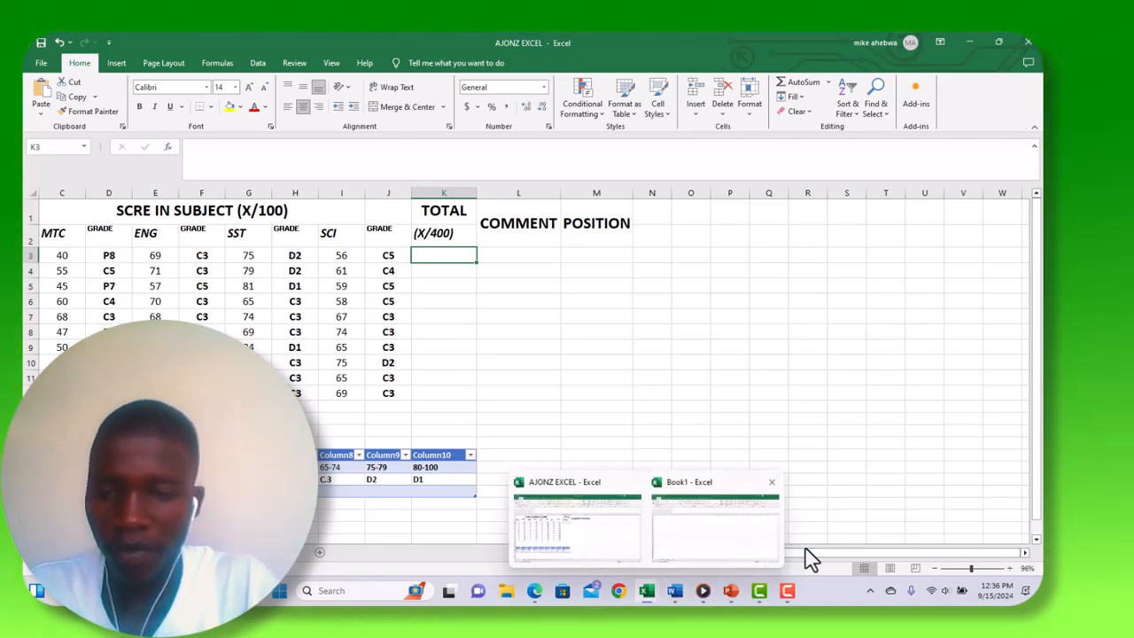
drag(804, 555, 802, 555)
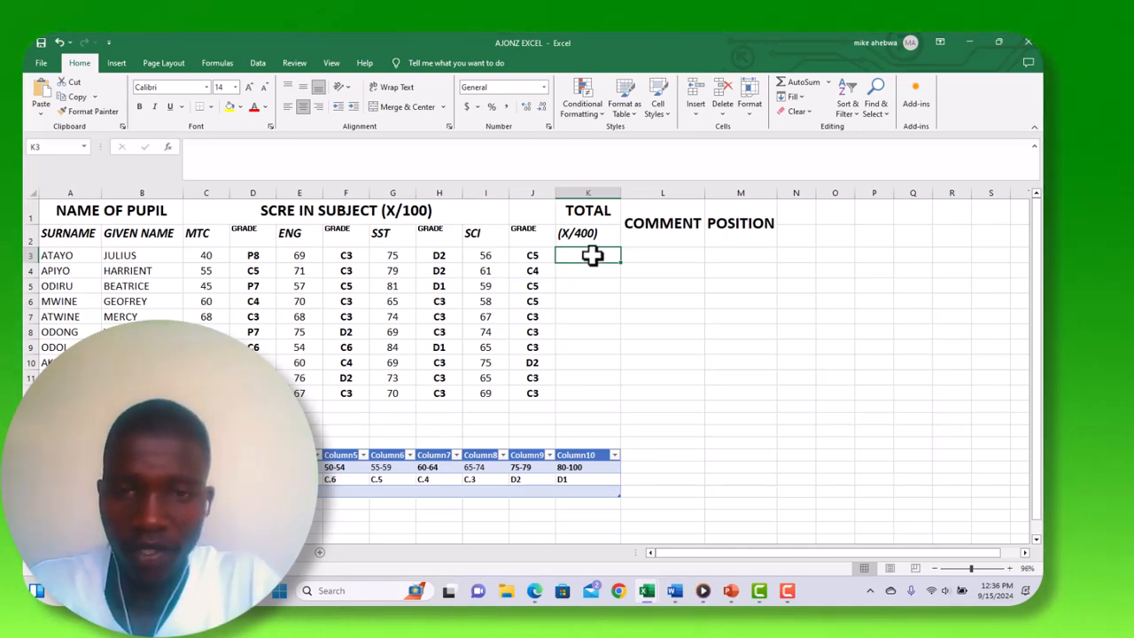
text(=)
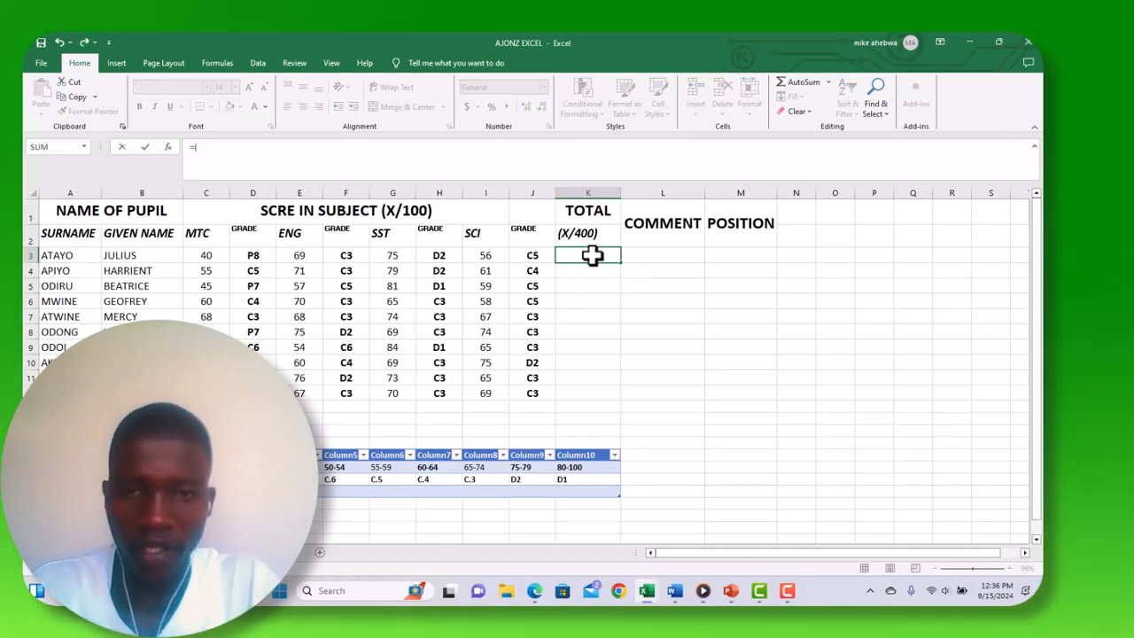
text(()
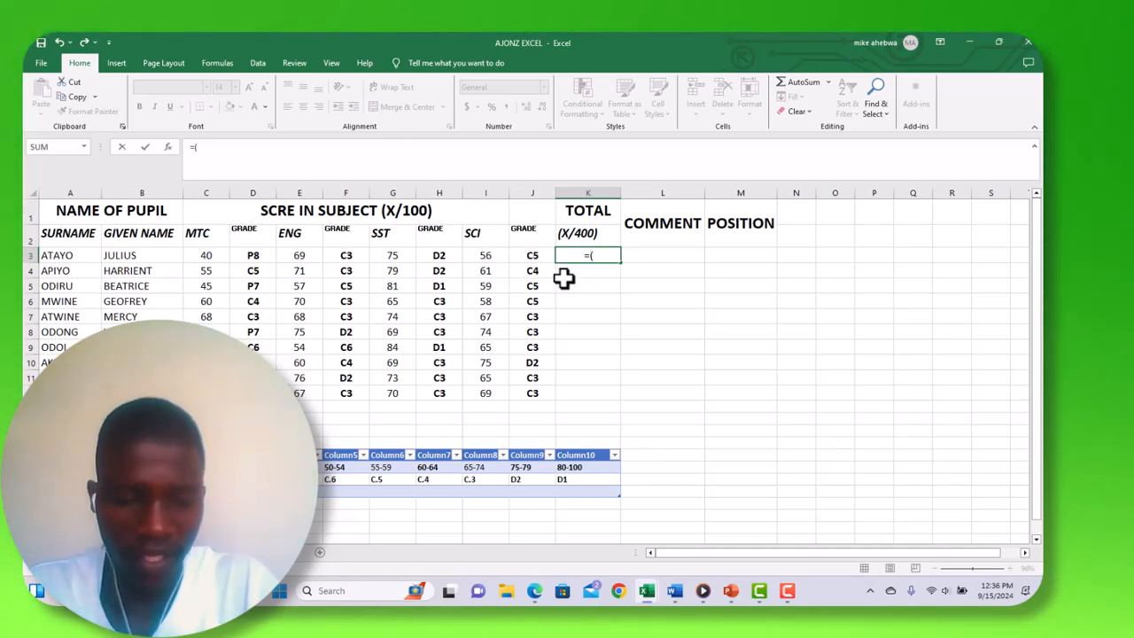
click(206, 257)
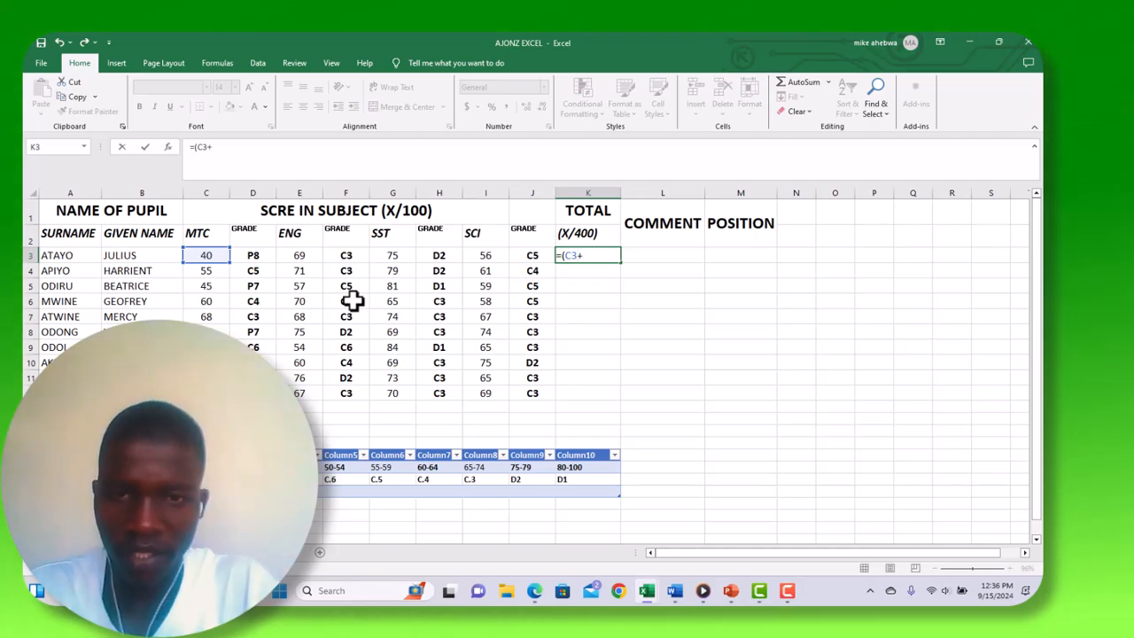
click(297, 256)
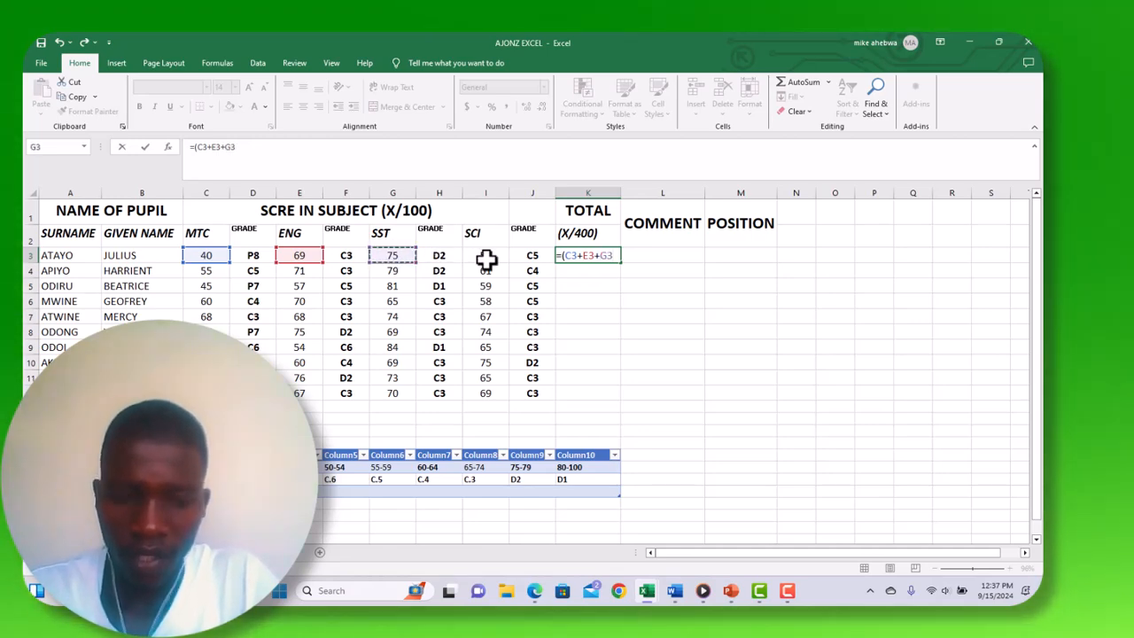
text(+)
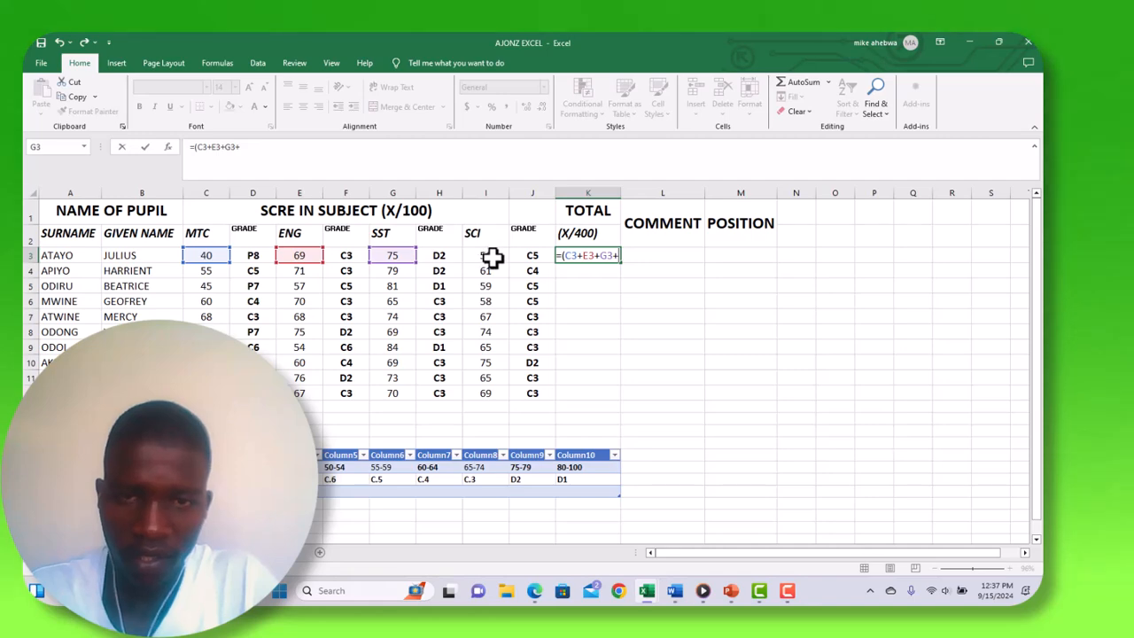
click(493, 257)
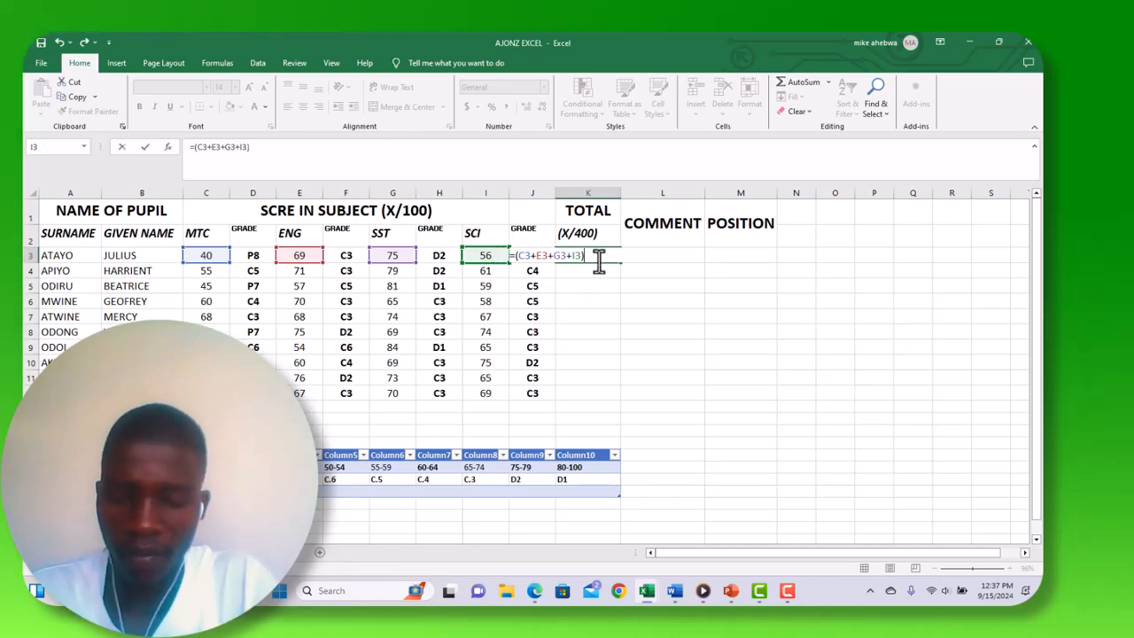
key(Return)
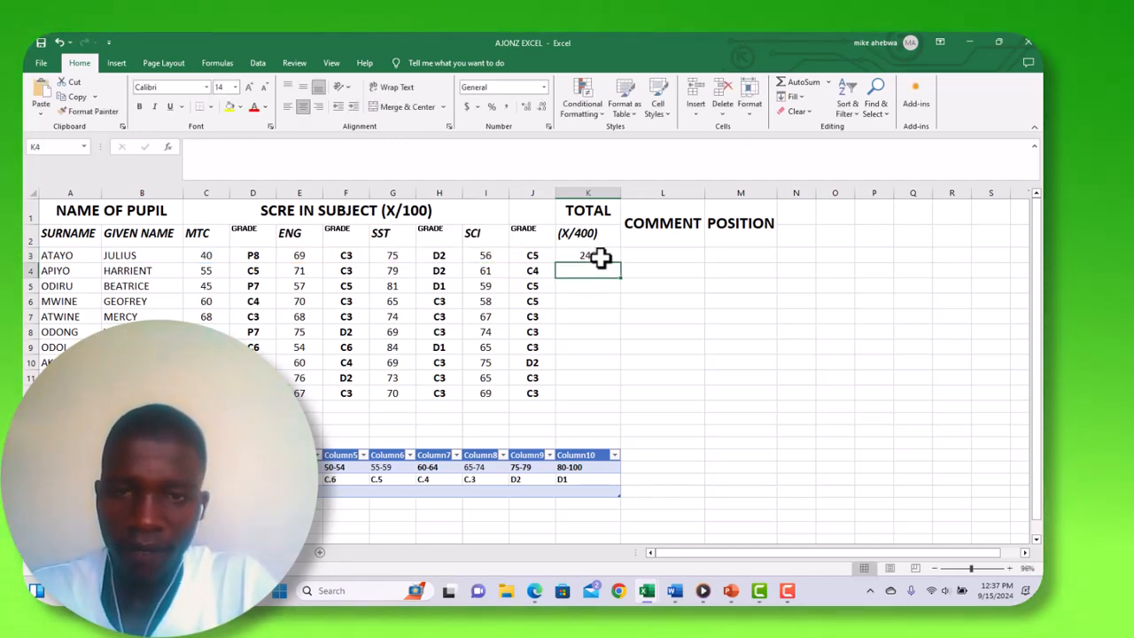
Fill the total formula from K3 down the TOTAL column through row 12.
click(601, 257)
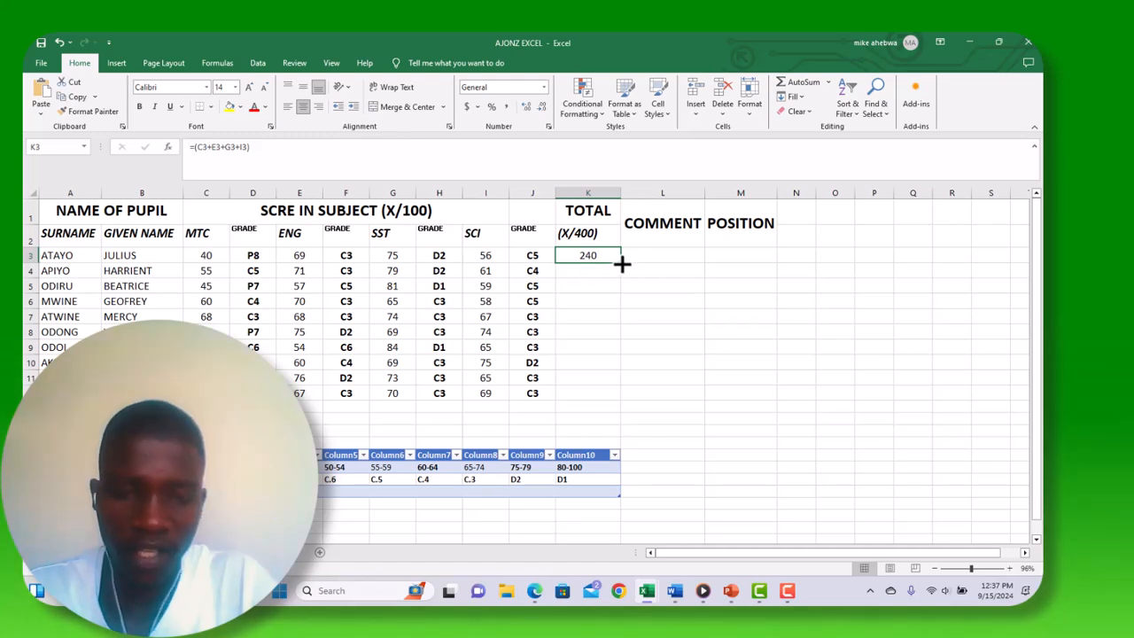
double_click(621, 262)
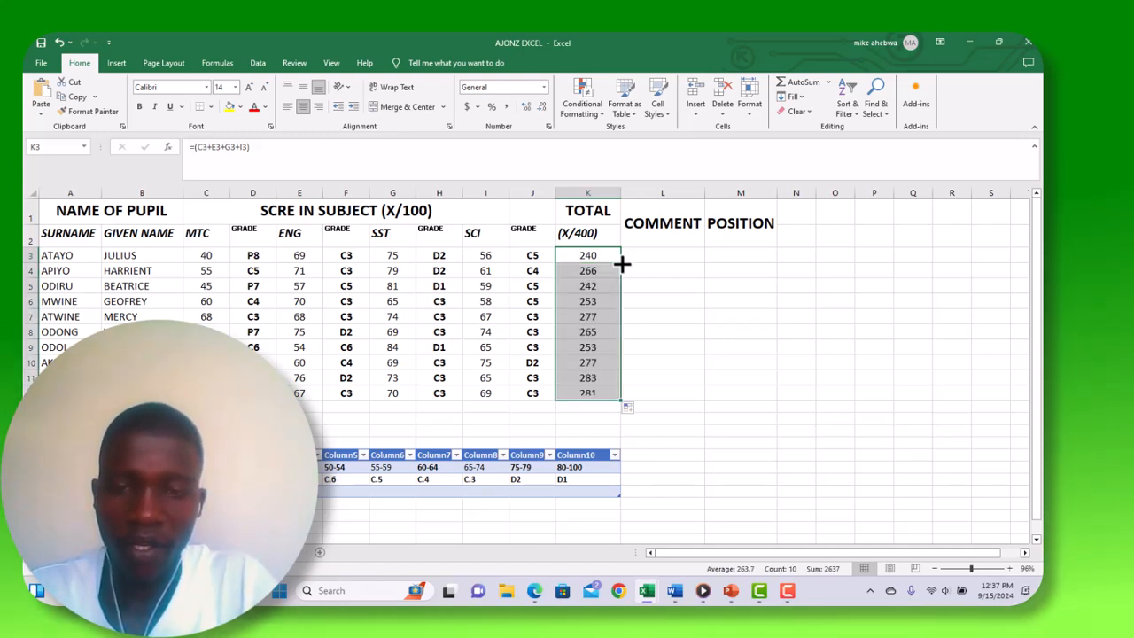
click(709, 256)
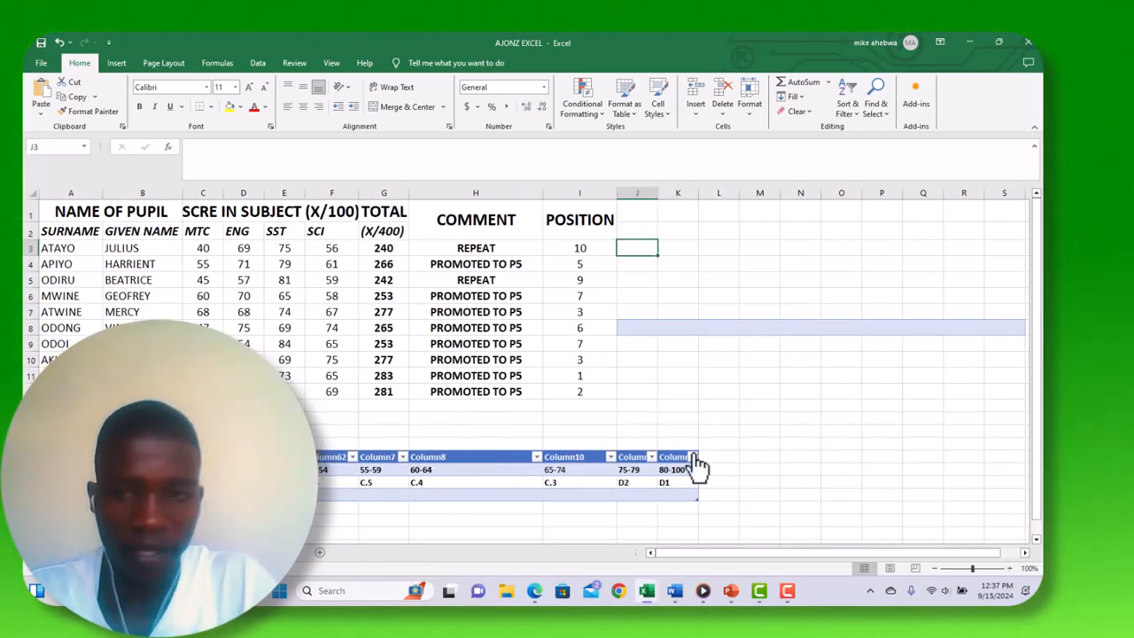
Minimise the open workbook and browser windows and display slide 1 of the DESCRIPTION OF MS EXCEL TERMS 2 presentation in PowerPoint.
click(963, 42)
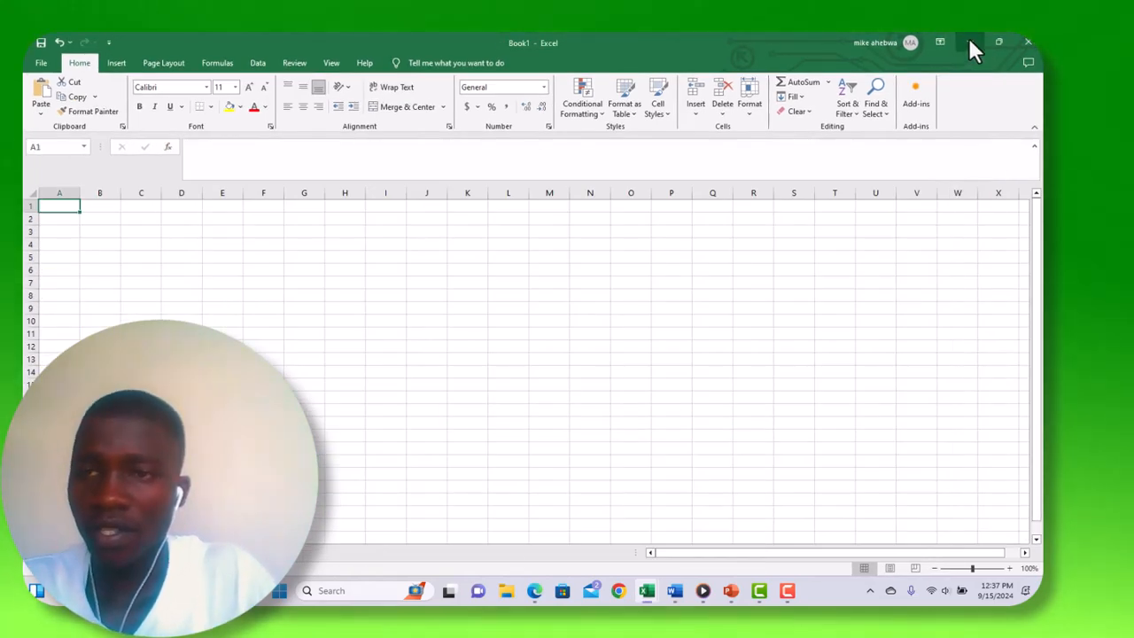
click(969, 39)
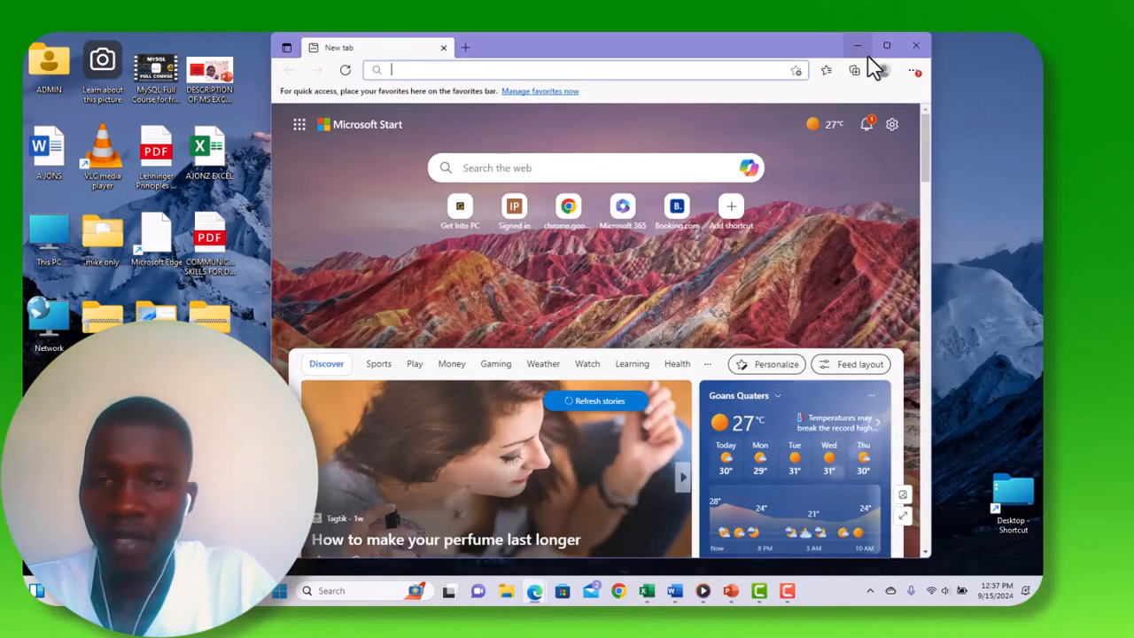
click(851, 45)
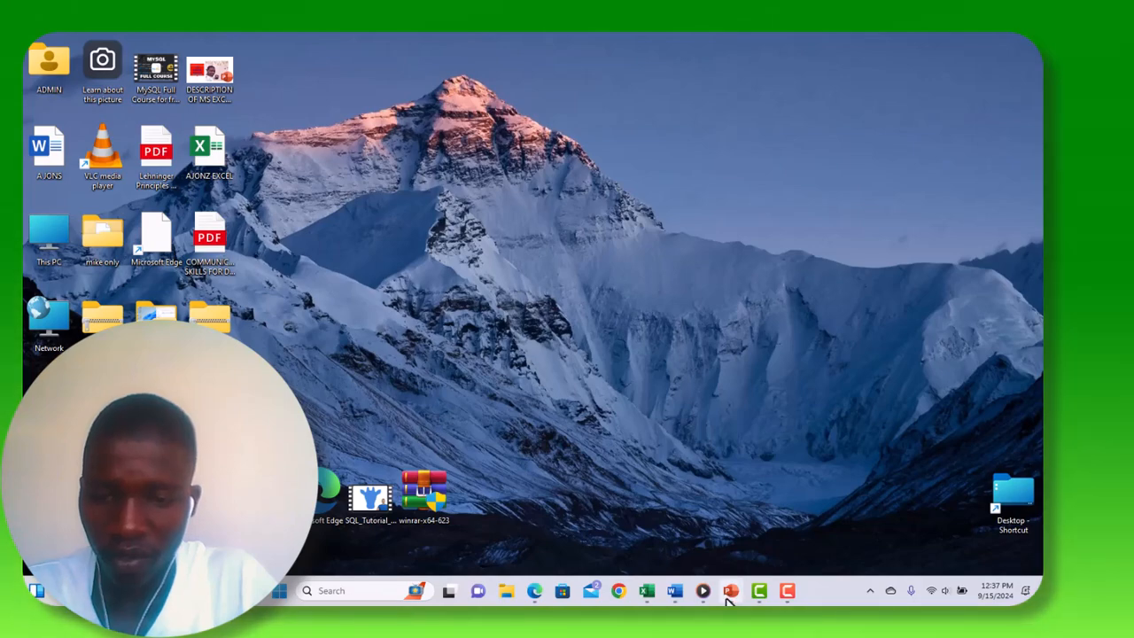
click(728, 592)
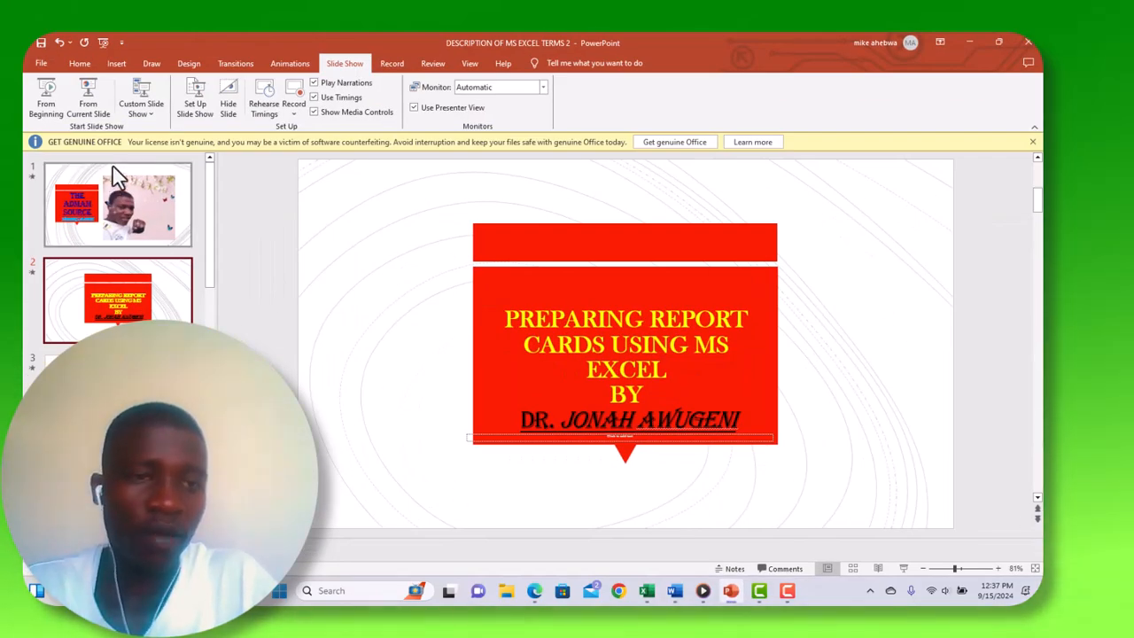
click(120, 202)
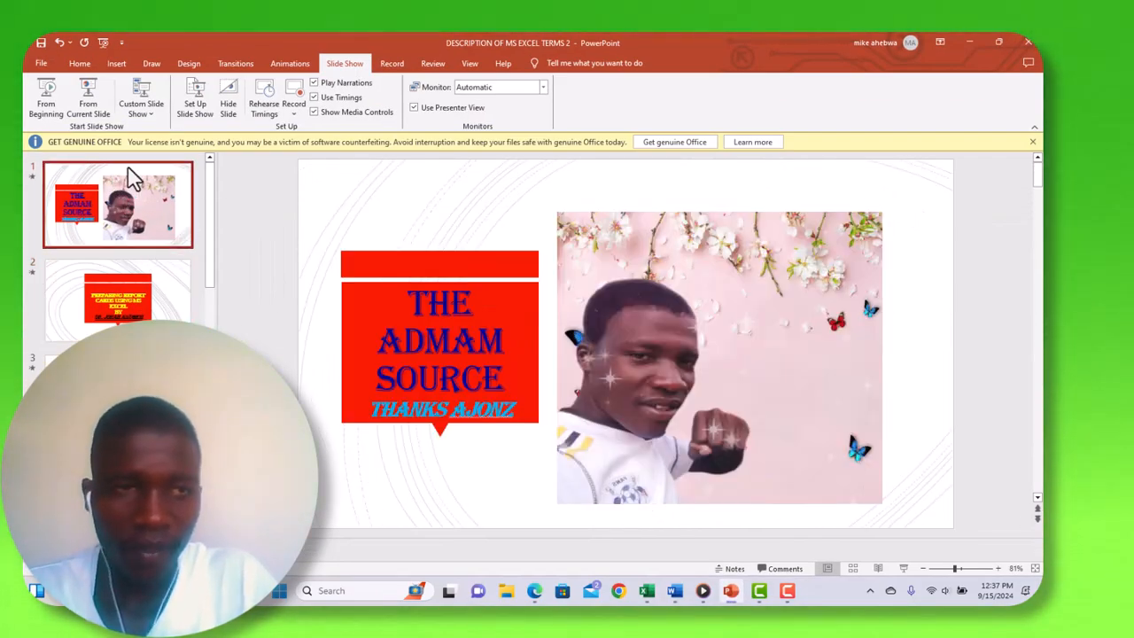